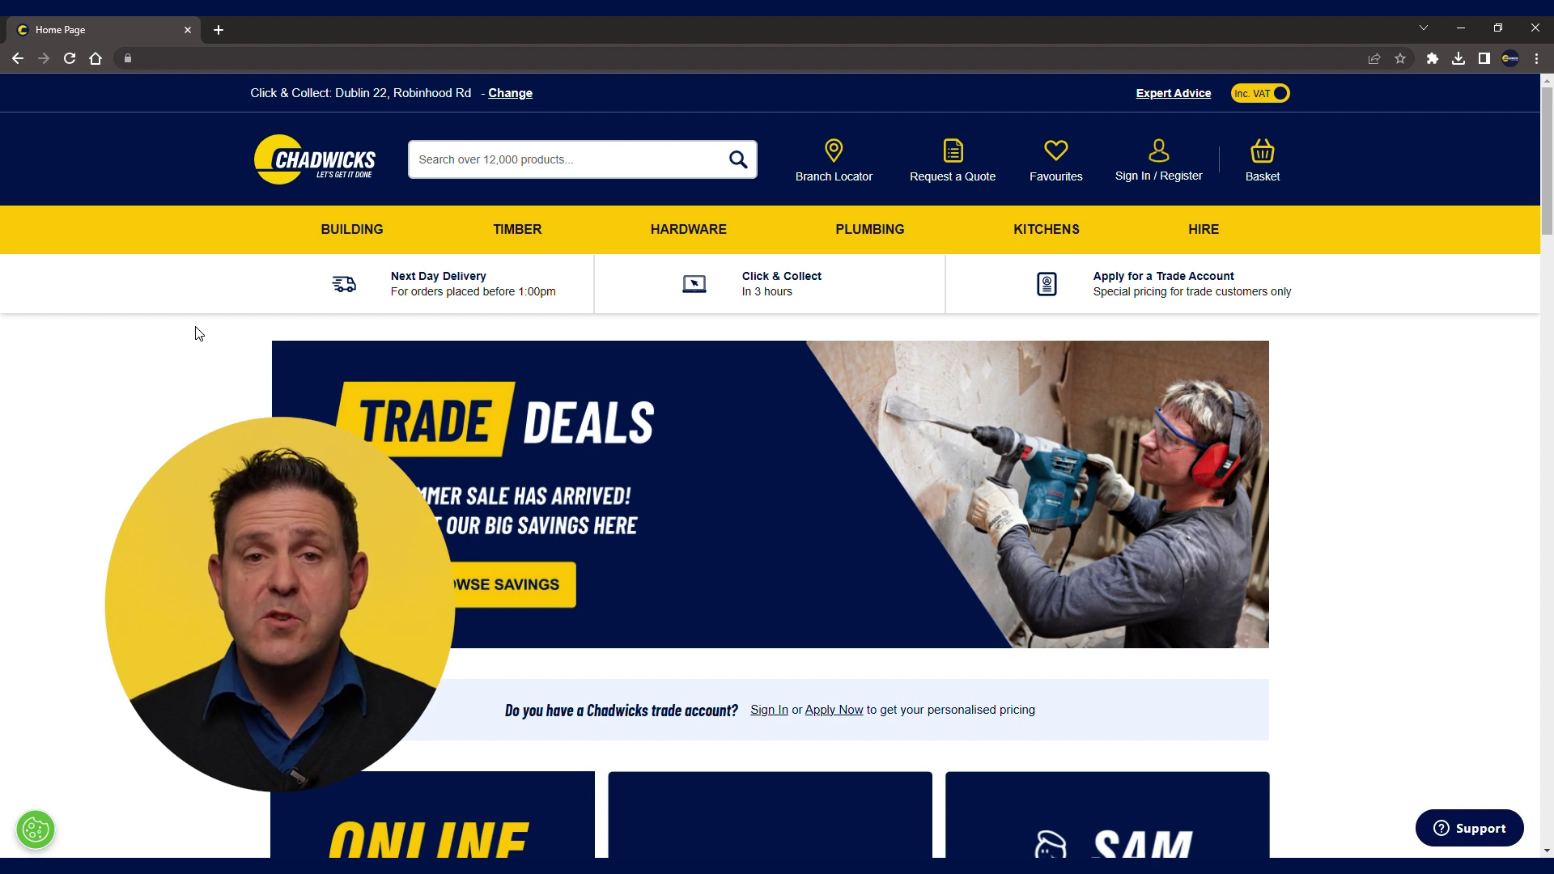
# Open the customer sign-in page, look over the Register options, and open the support chat.
pyautogui.click(1151, 162)
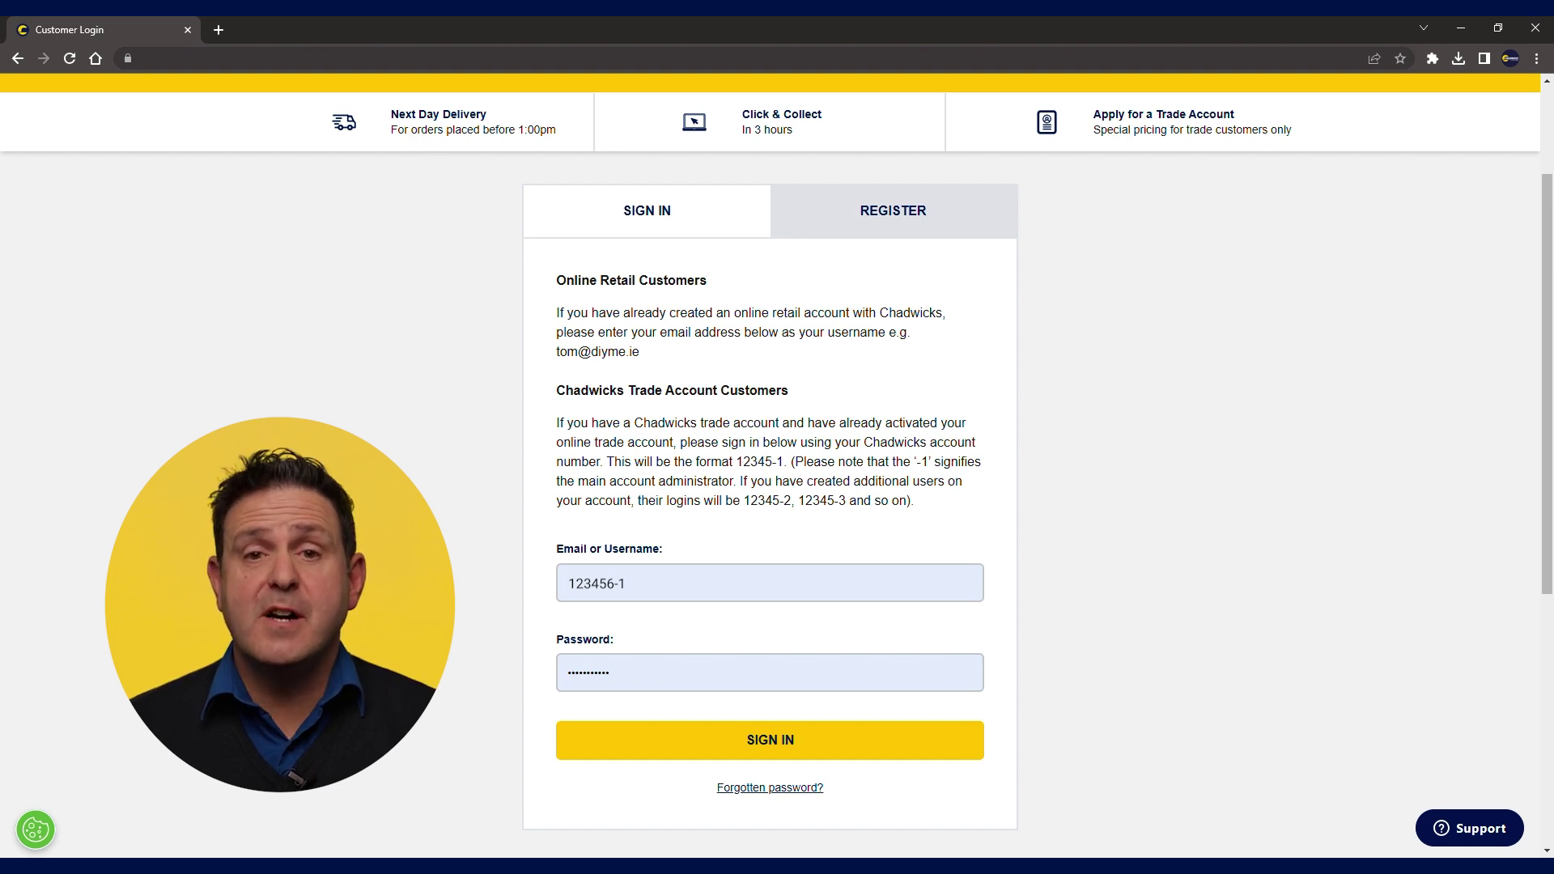
pyautogui.click(906, 226)
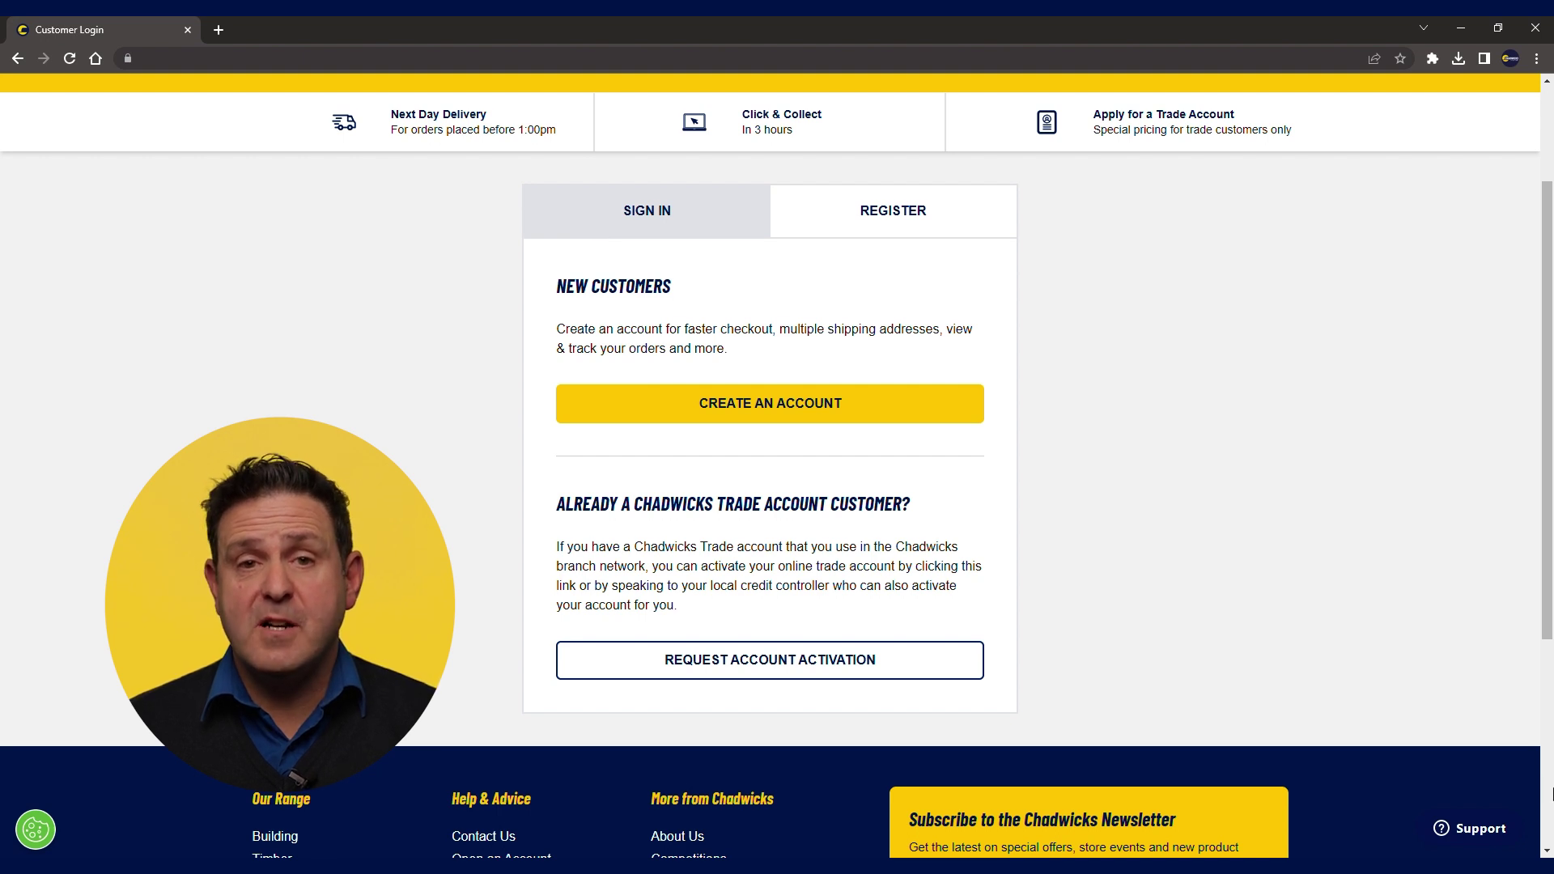
pyautogui.click(1481, 827)
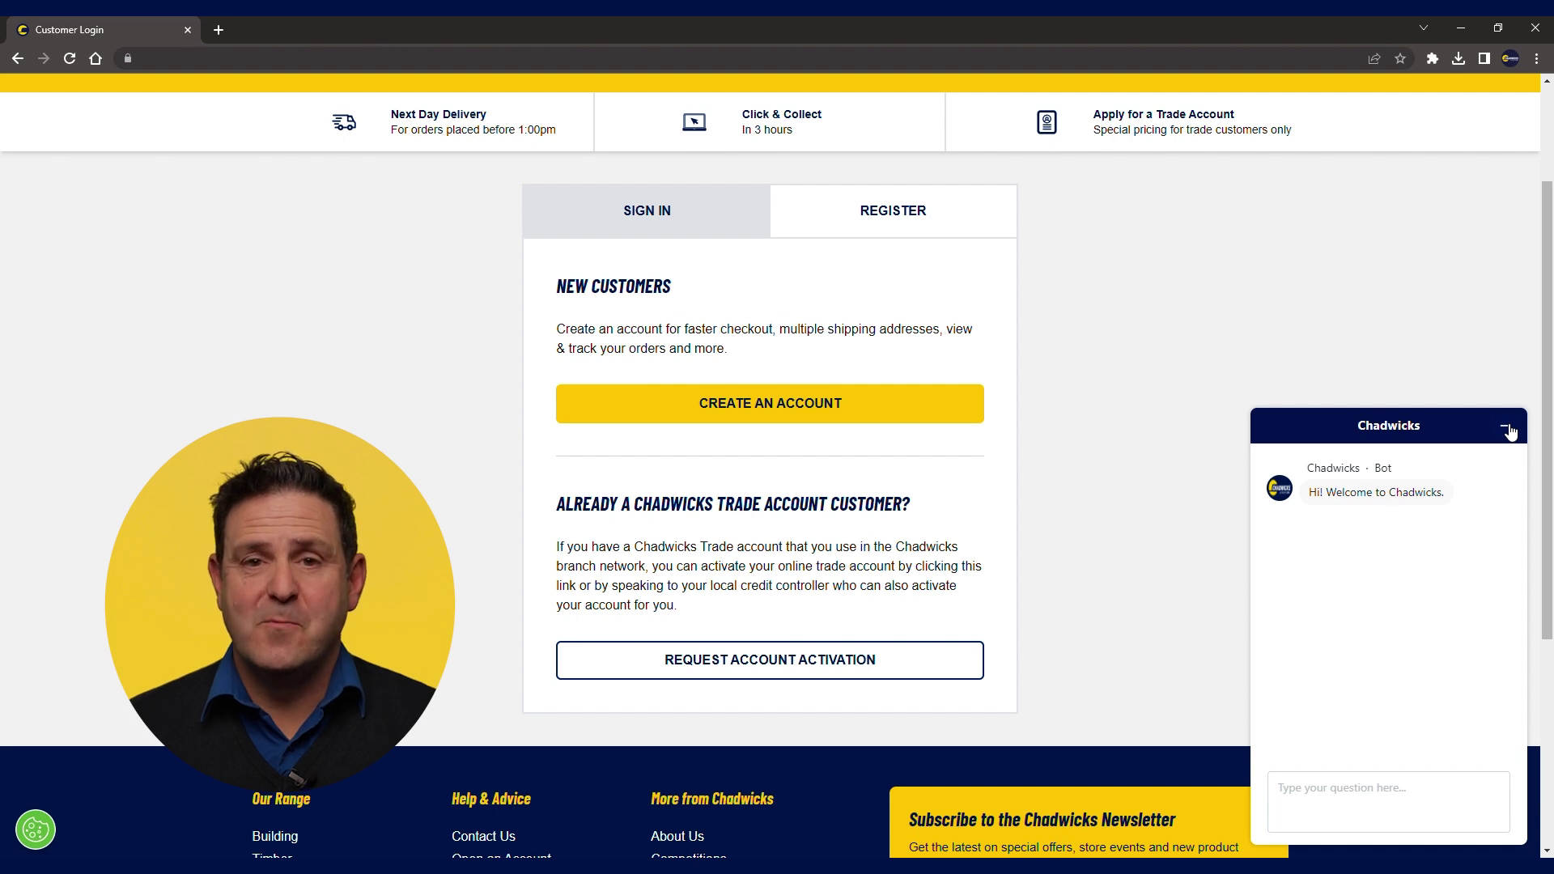
# Minimise the chat and sign in with the saved trade account details.
pyautogui.click(1507, 428)
pyautogui.click(689, 217)
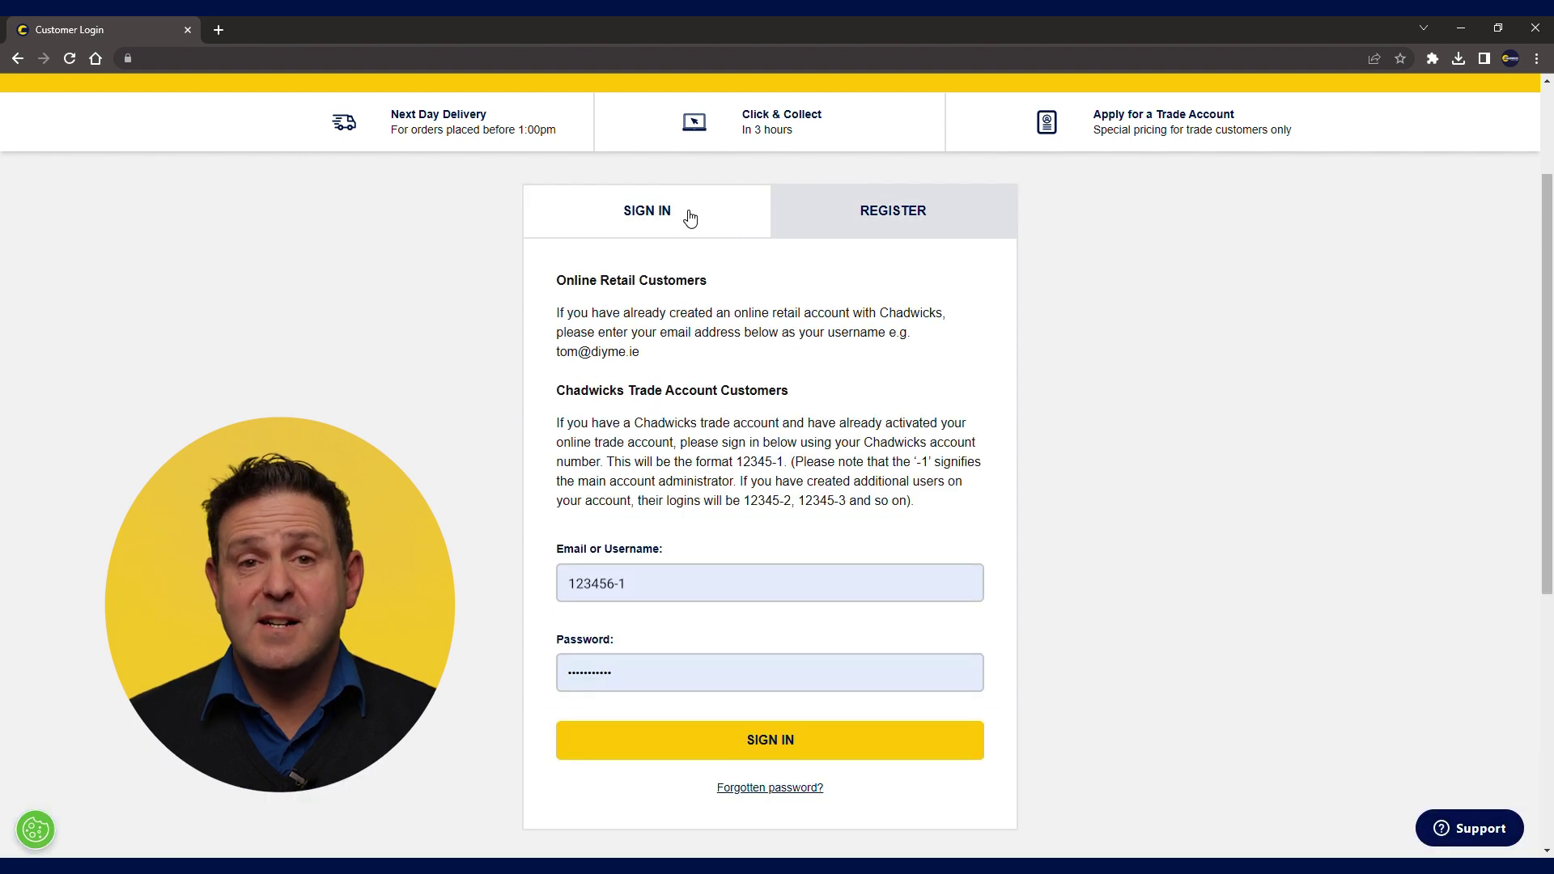
pyautogui.click(721, 742)
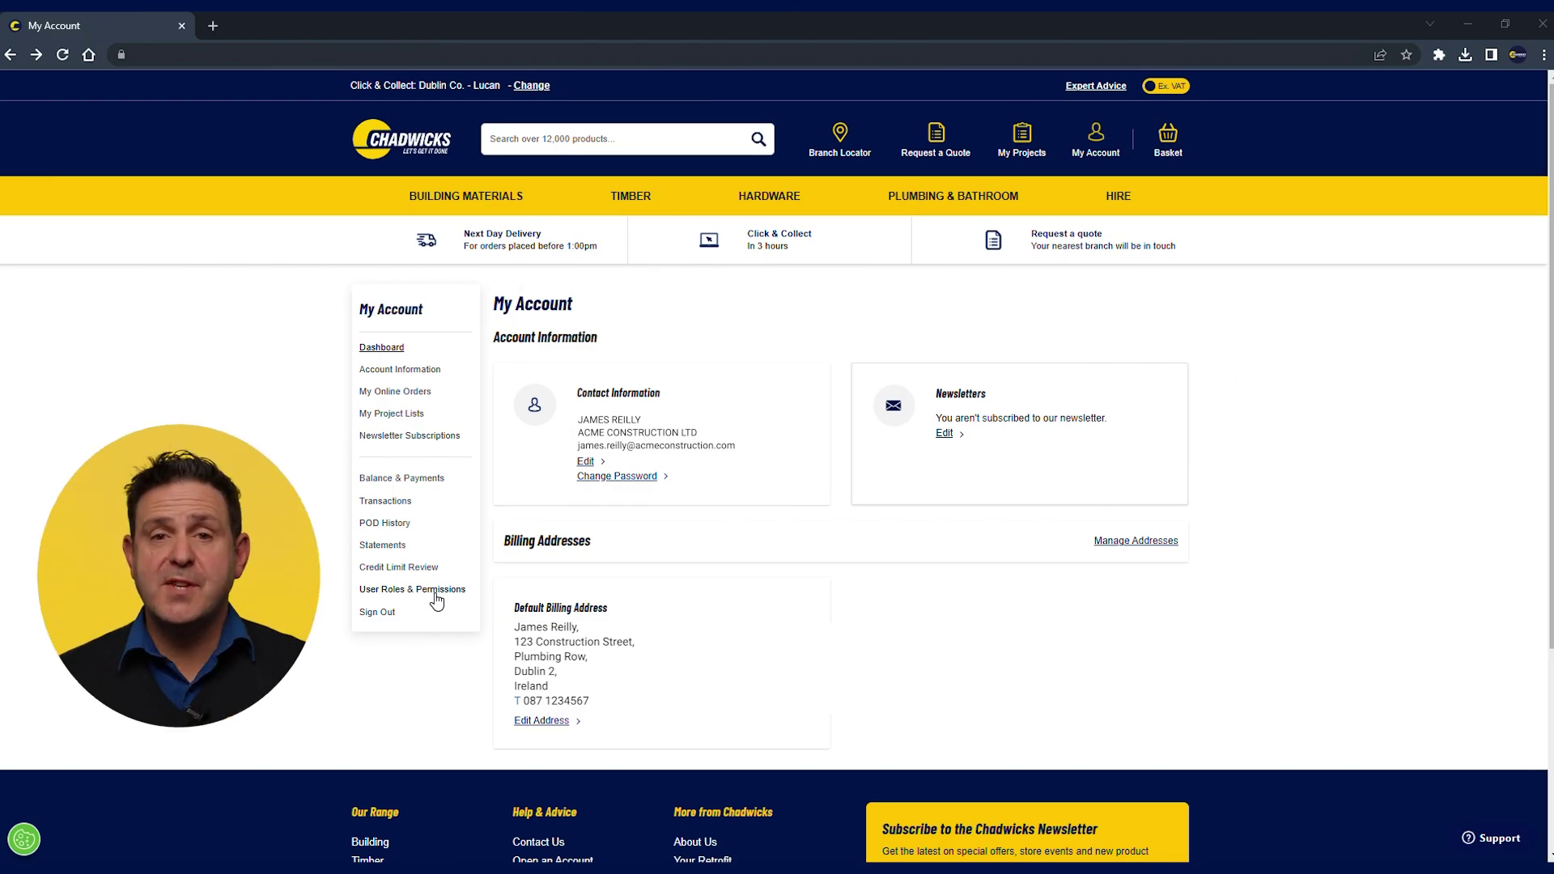
# Open User Roles & Permissions and start a new user, checking the User Role list.
pyautogui.click(435, 593)
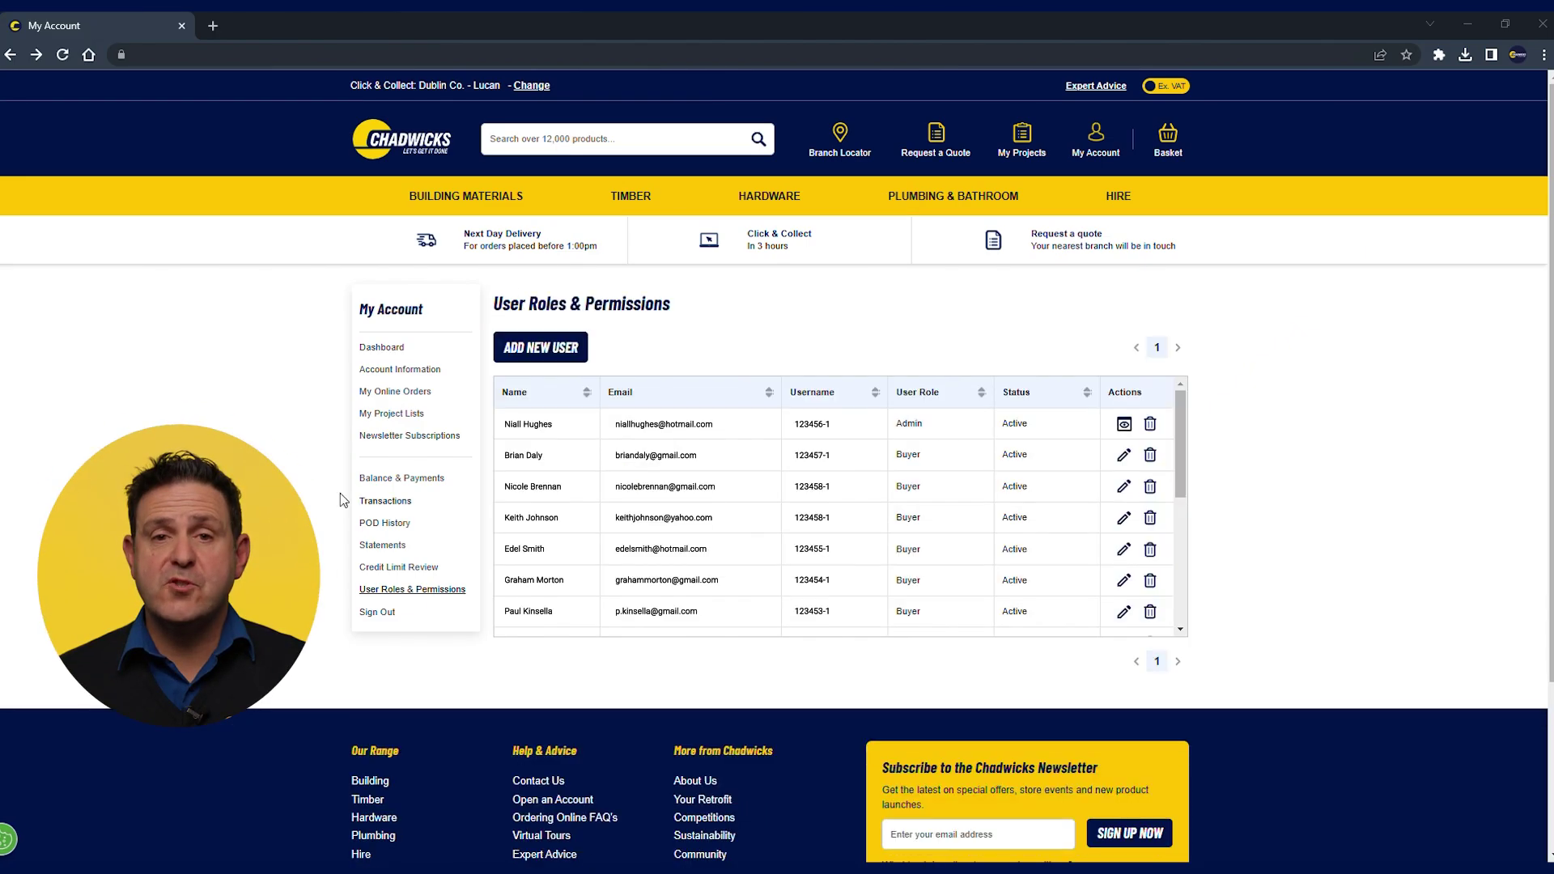
pyautogui.click(520, 349)
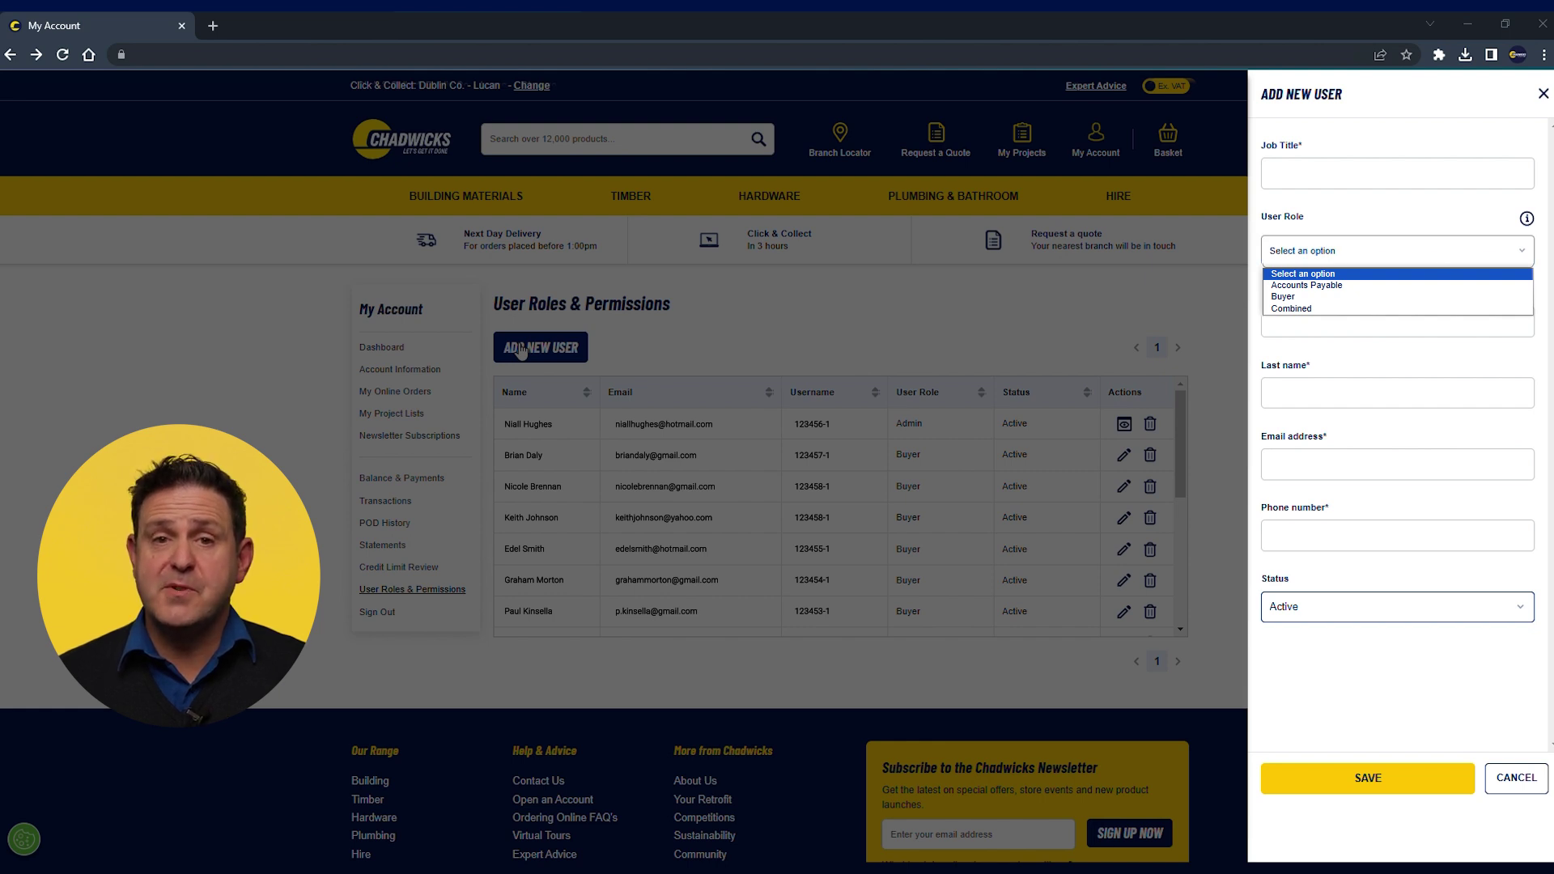
pyautogui.press('Escape')
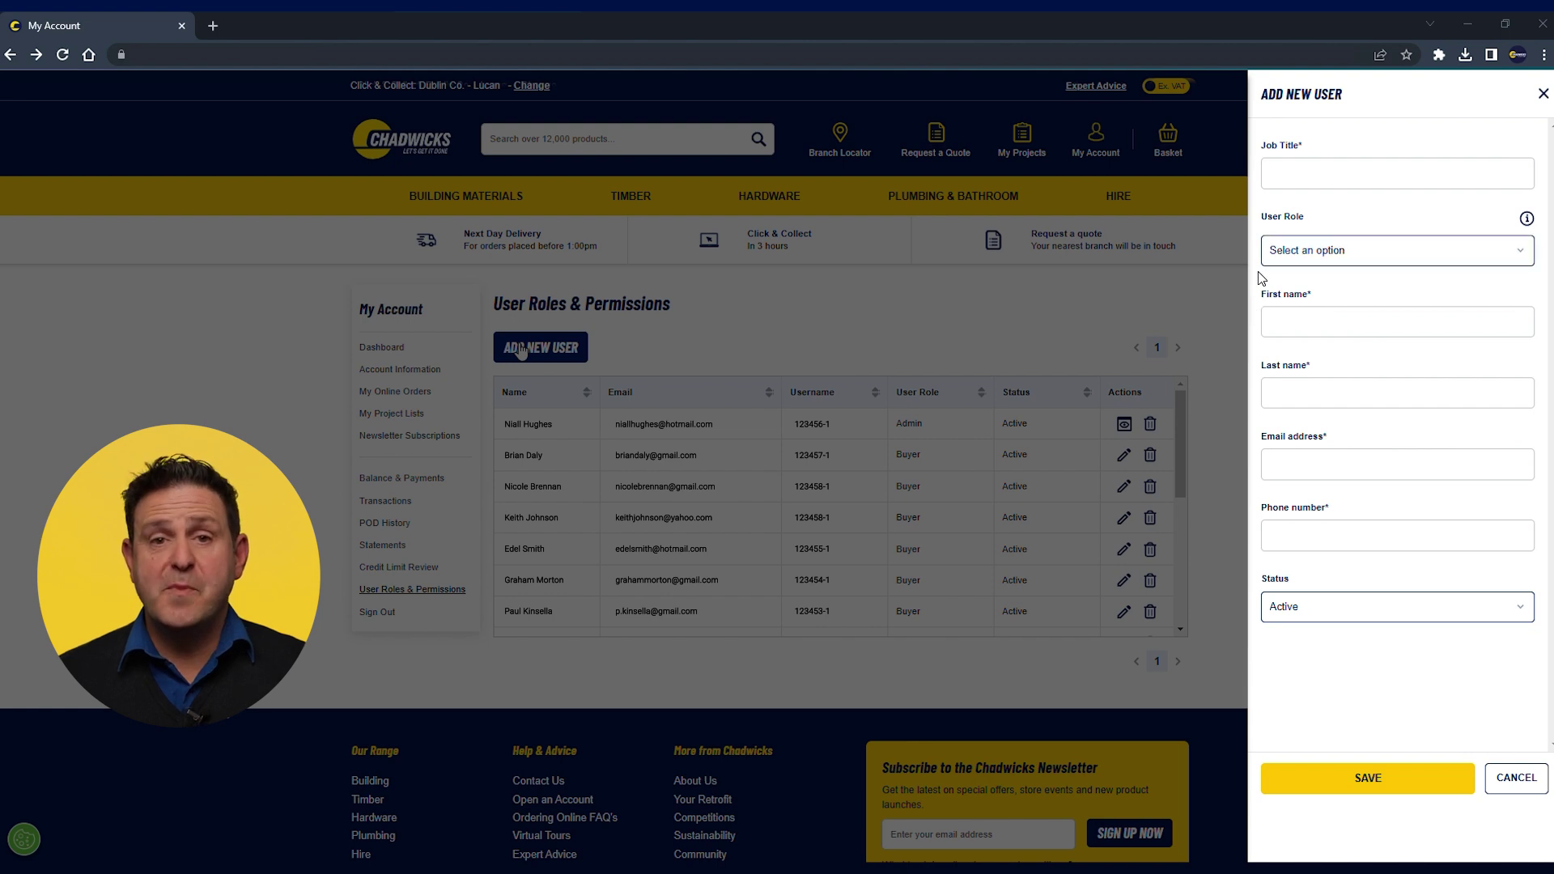
# Enter 'Yard Supervisor' as the new user's job title.
pyautogui.click(1288, 186)
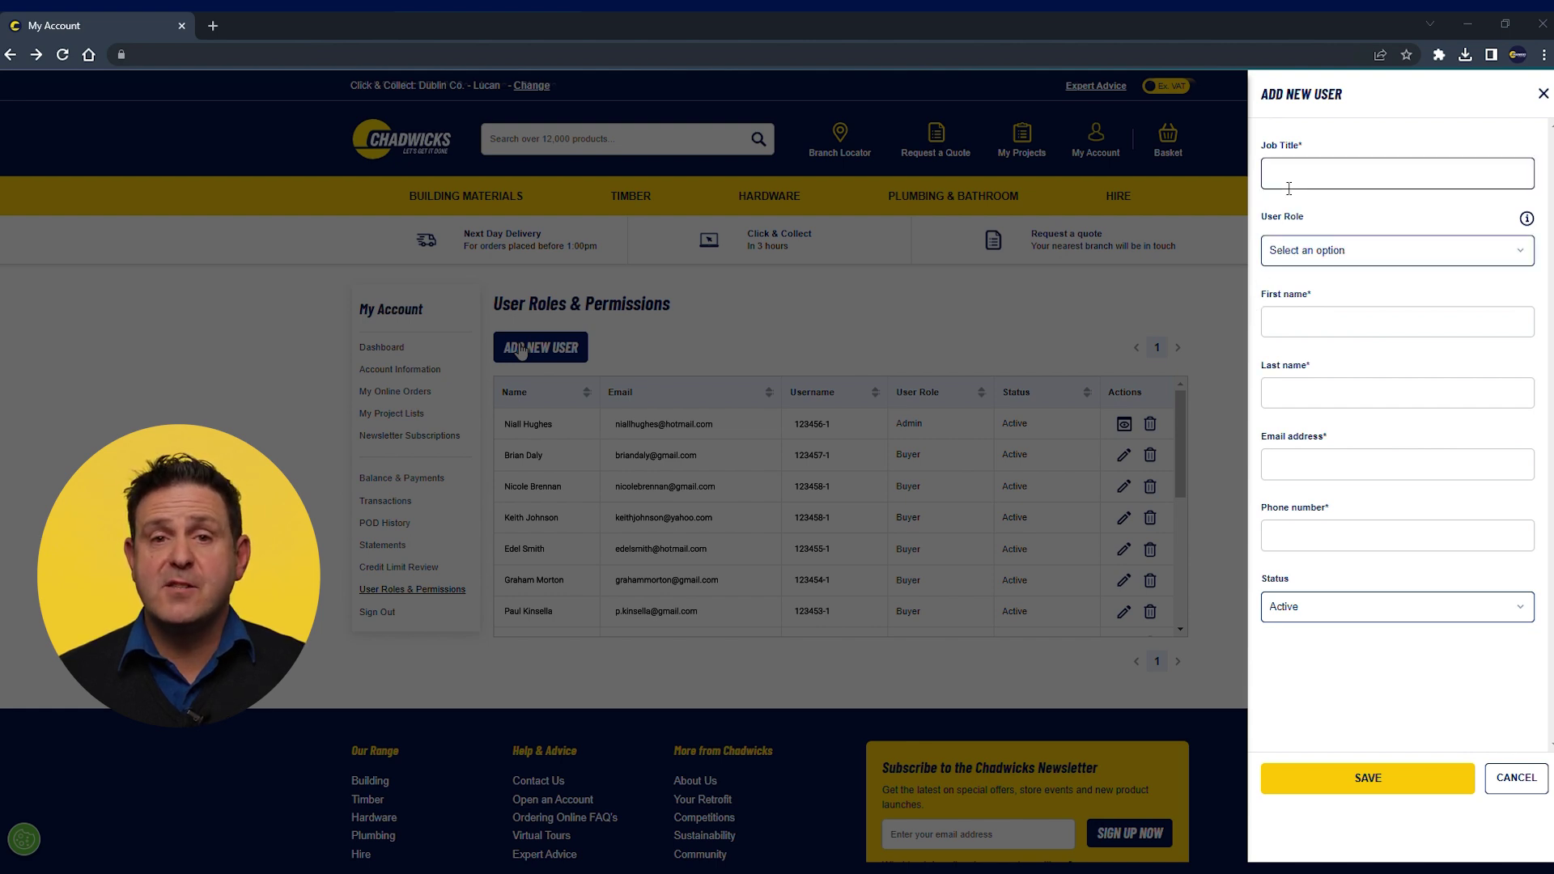
pyautogui.write('Yard S')
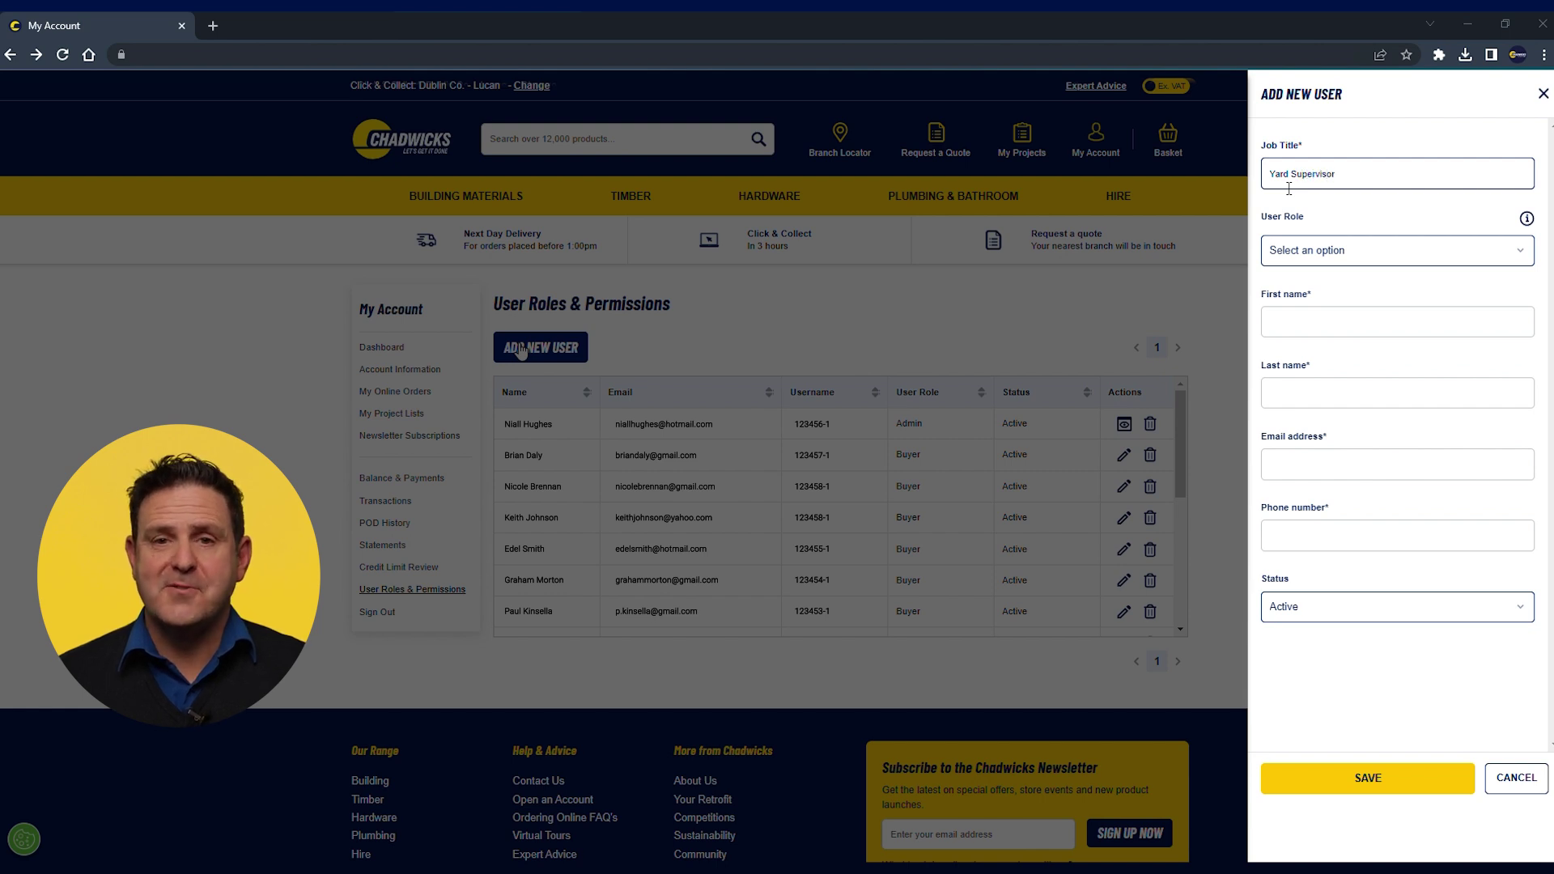
pyautogui.write('upervisor')
pyautogui.click(1254, 300)
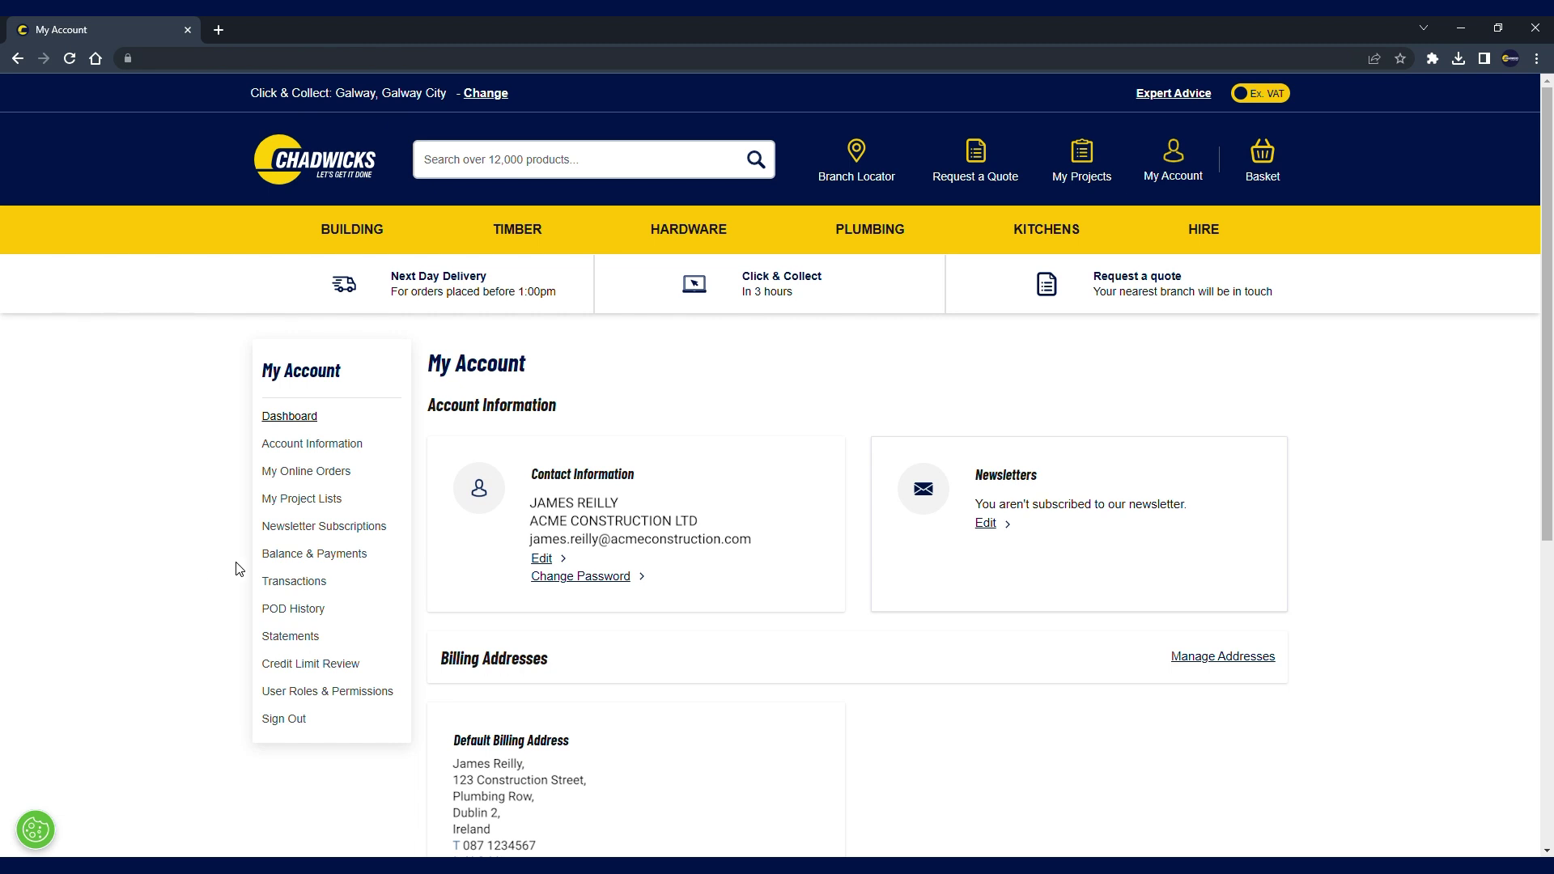
# Select the 02-05-23 and 28-04-23 invoices on page 3 of Balance & Payments and proceed to payment.
pyautogui.click(315, 555)
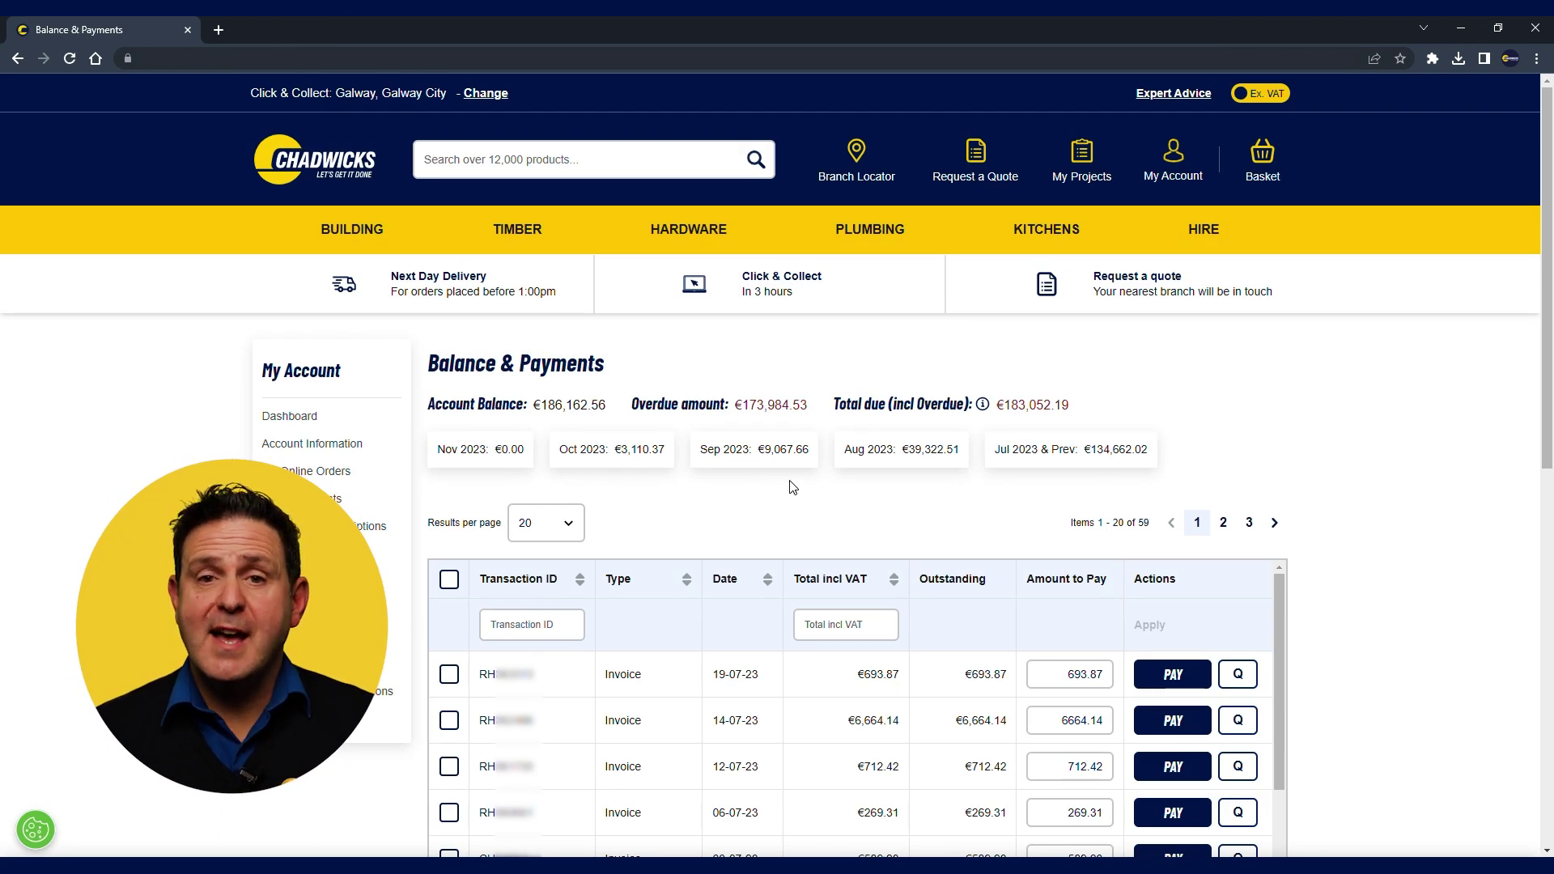
pyautogui.scroll(-4, 1428, 522)
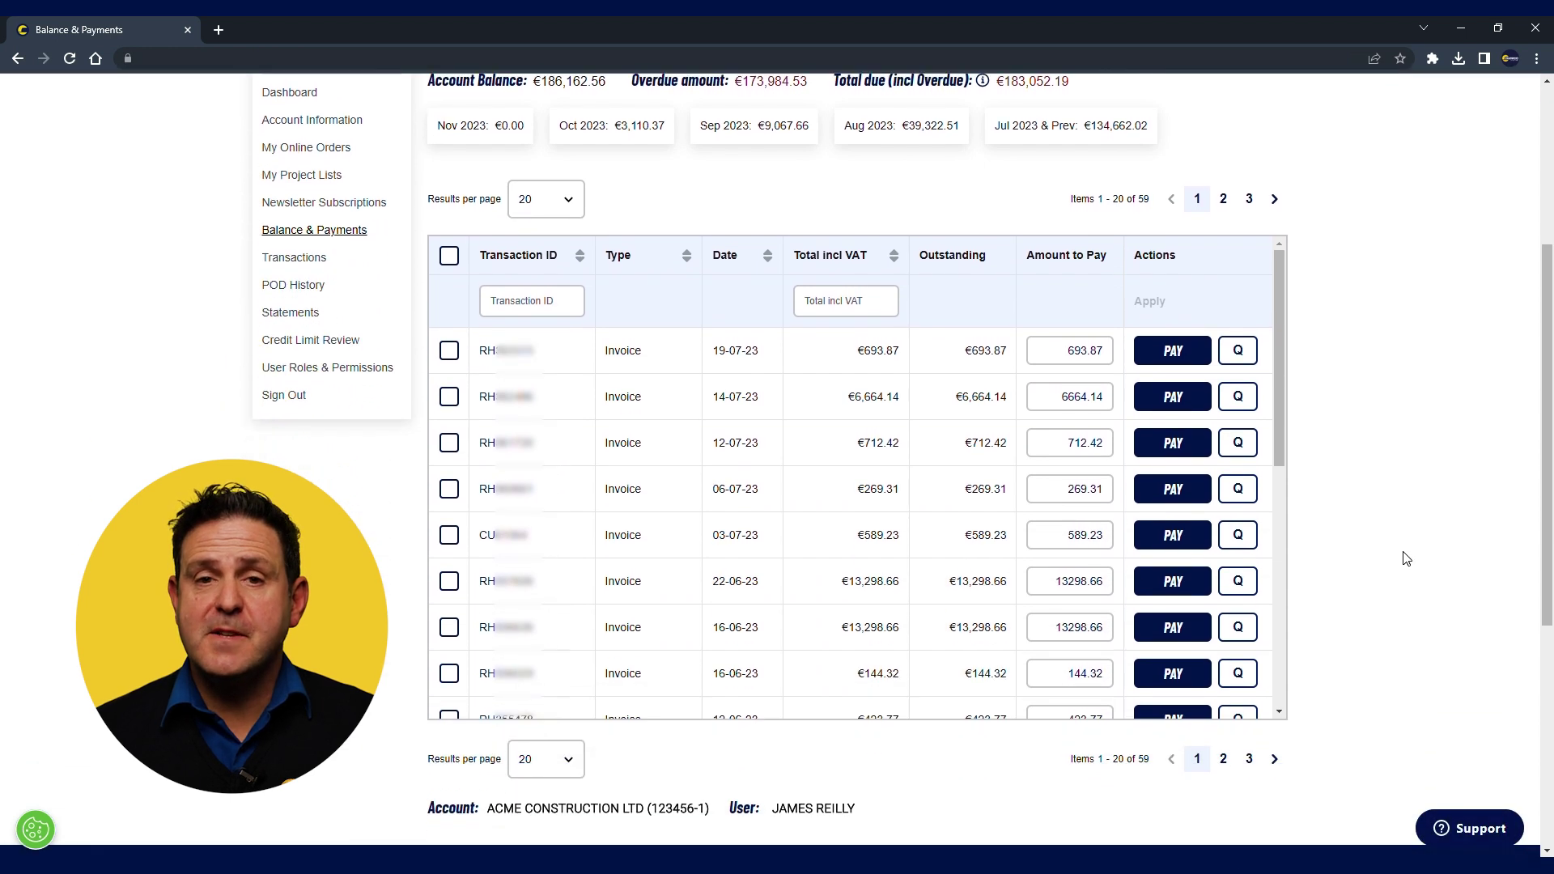
pyautogui.click(1248, 758)
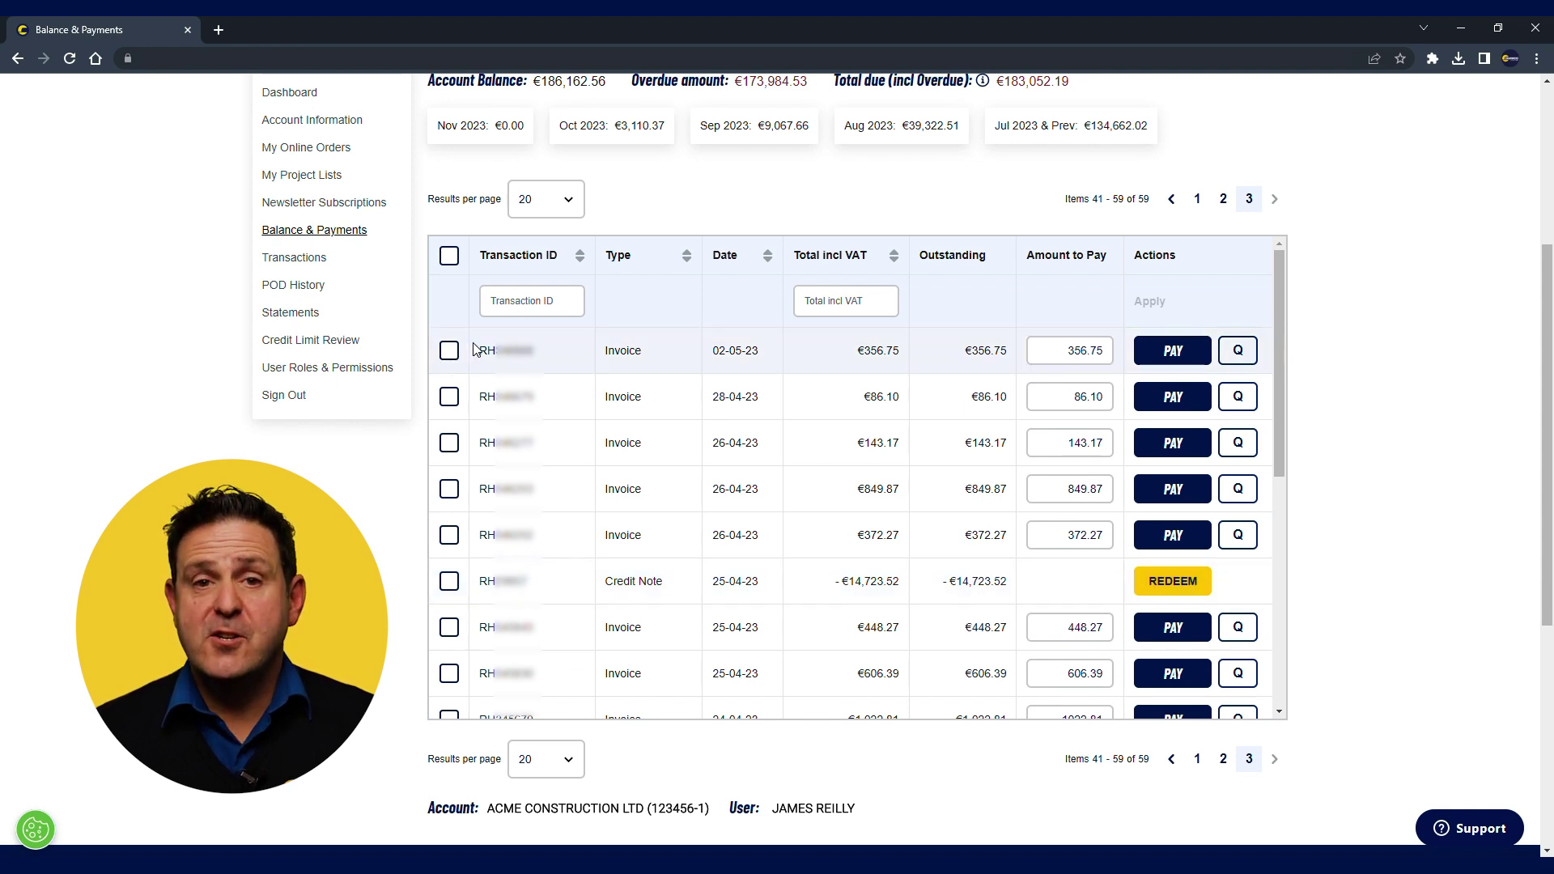
pyautogui.click(449, 351)
pyautogui.click(449, 396)
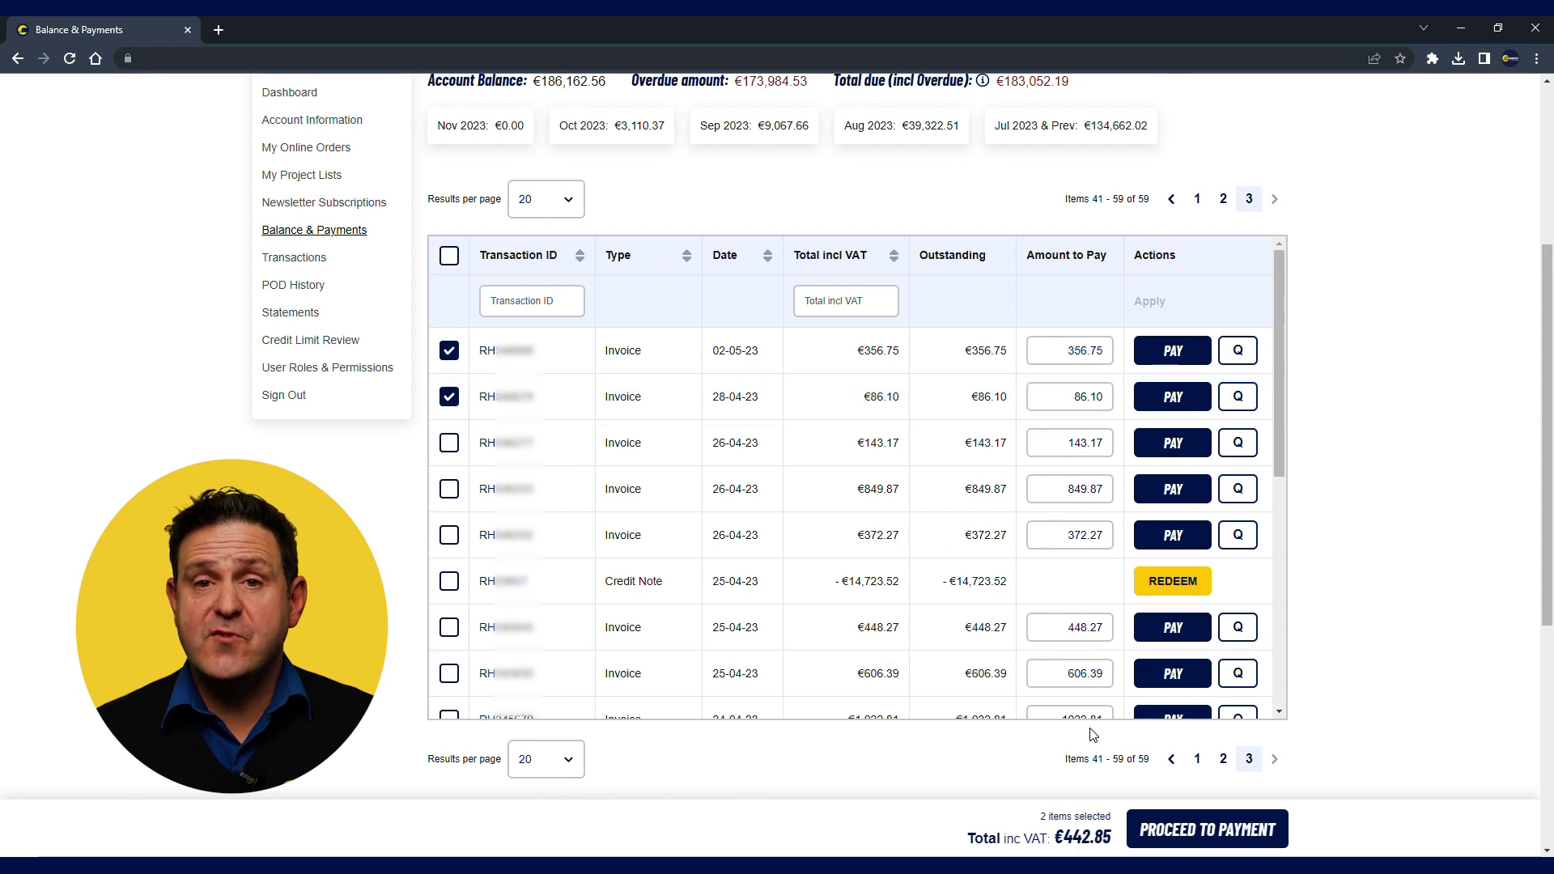
pyautogui.click(1191, 831)
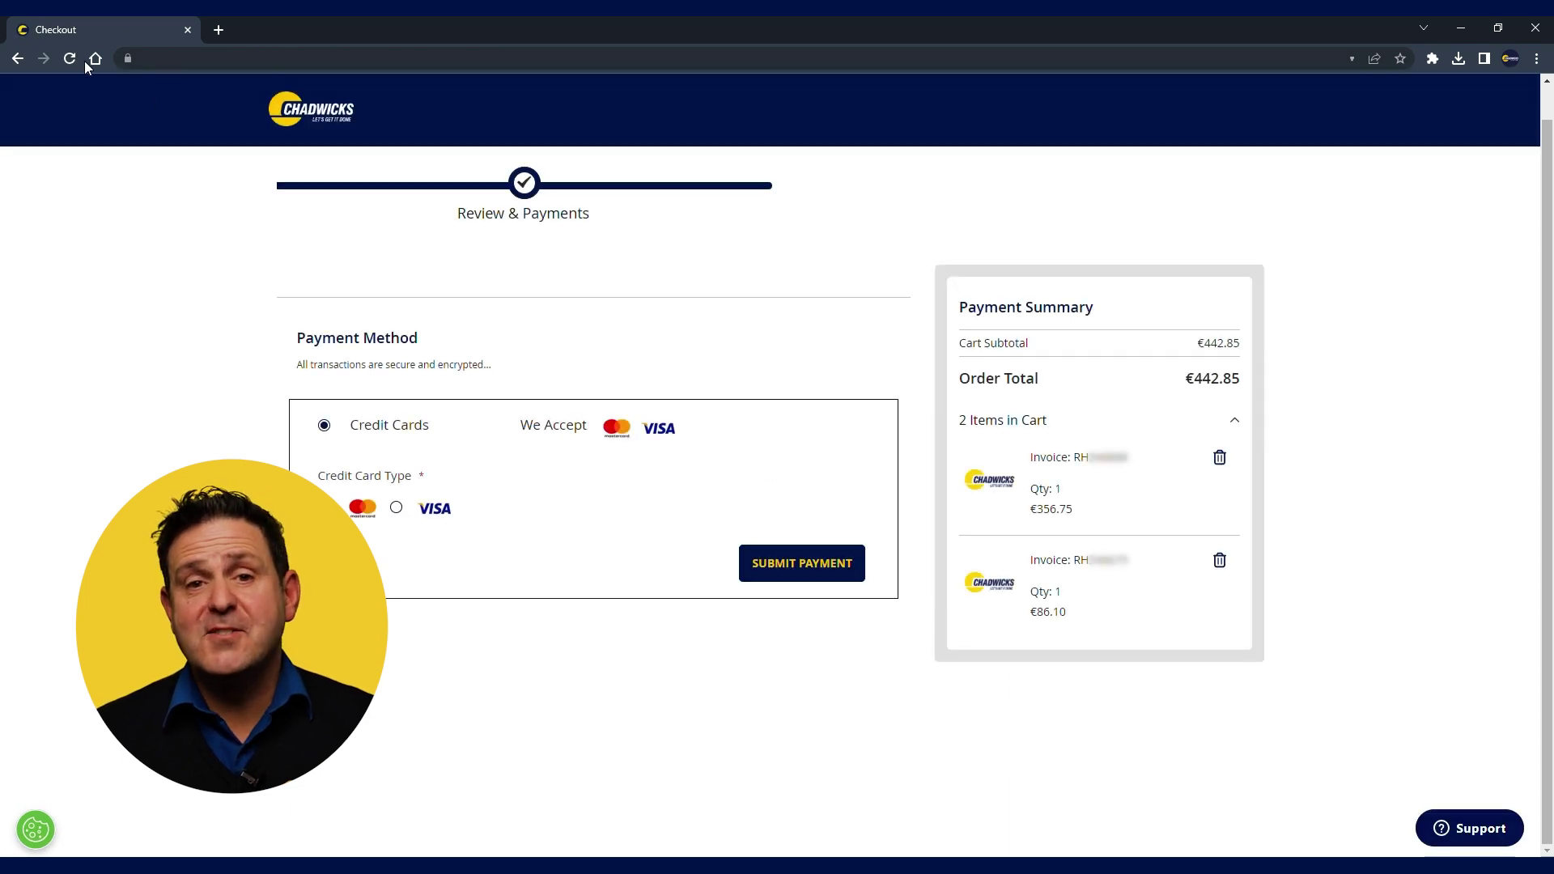
# Return to Balance & Payments and view the basket of queued invoices.
pyautogui.click(17, 60)
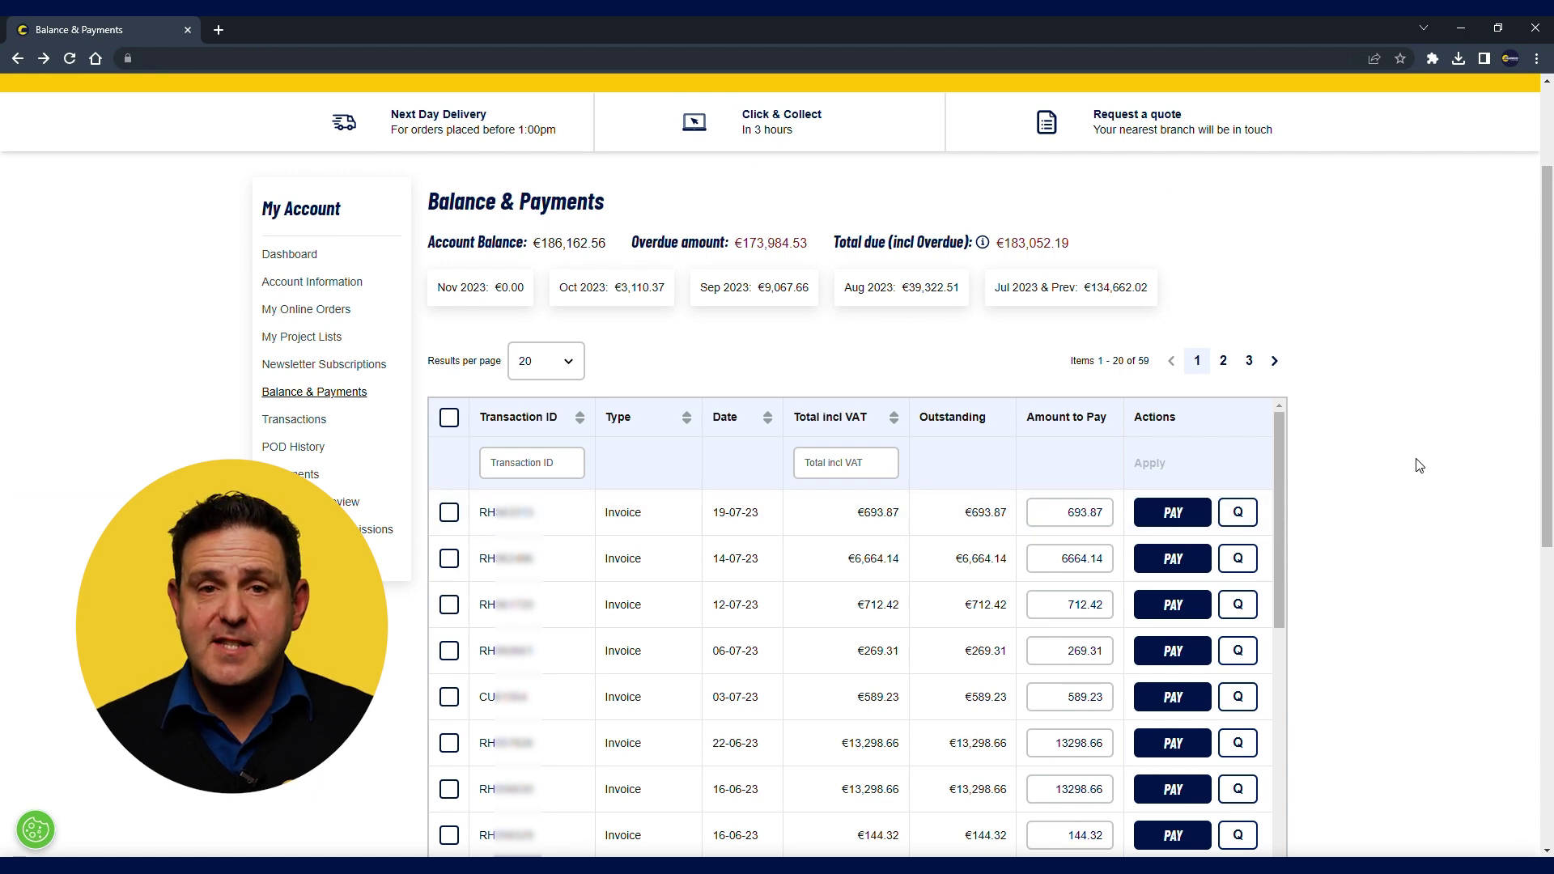
pyautogui.scroll(2, 1419, 466)
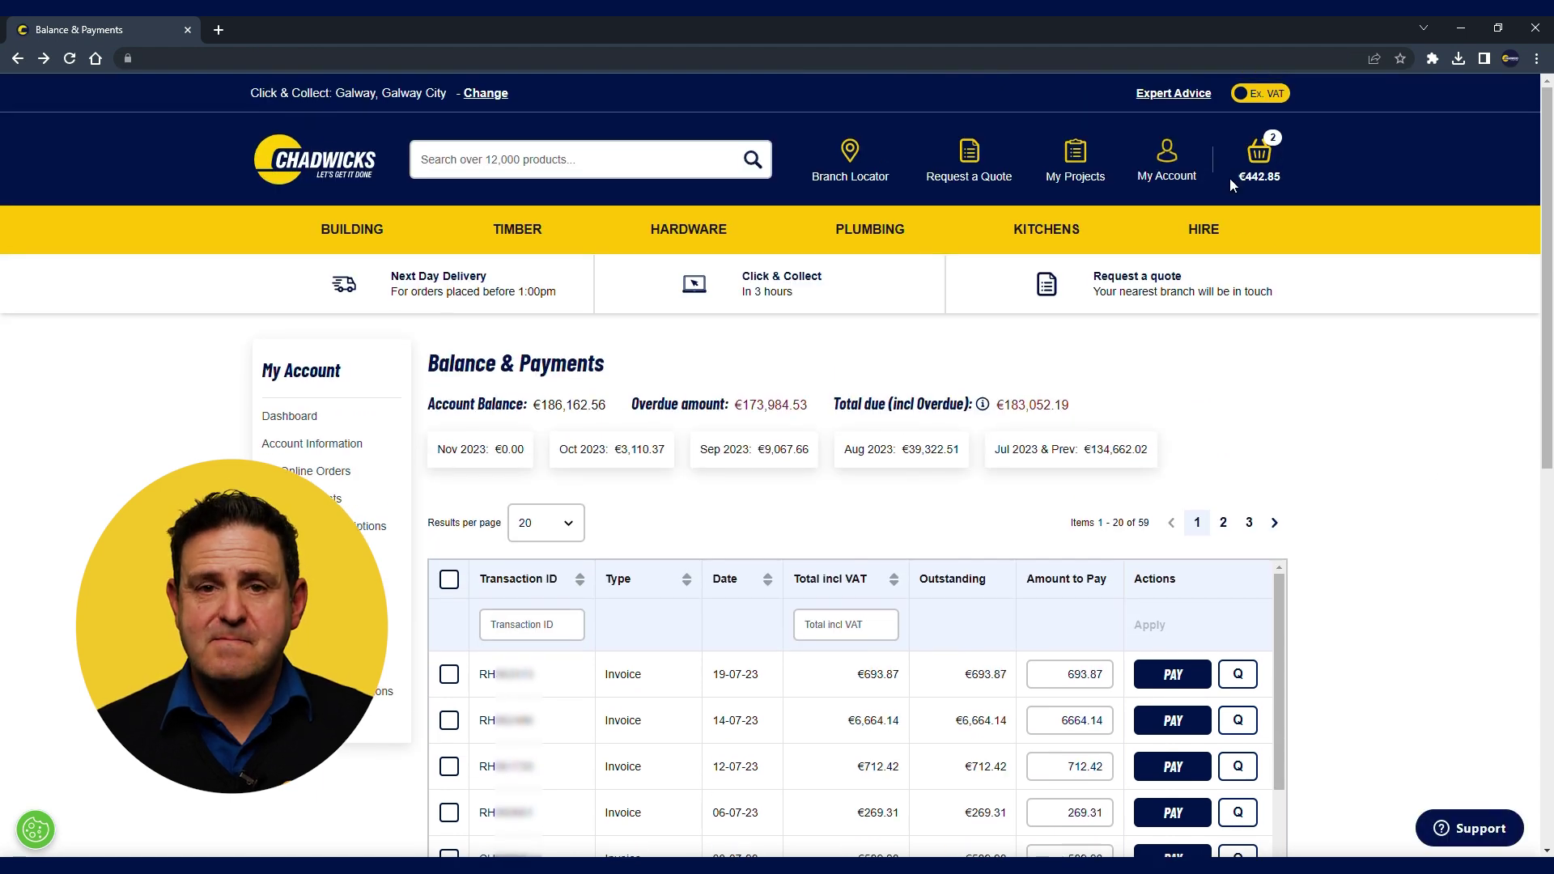
pyautogui.click(1256, 158)
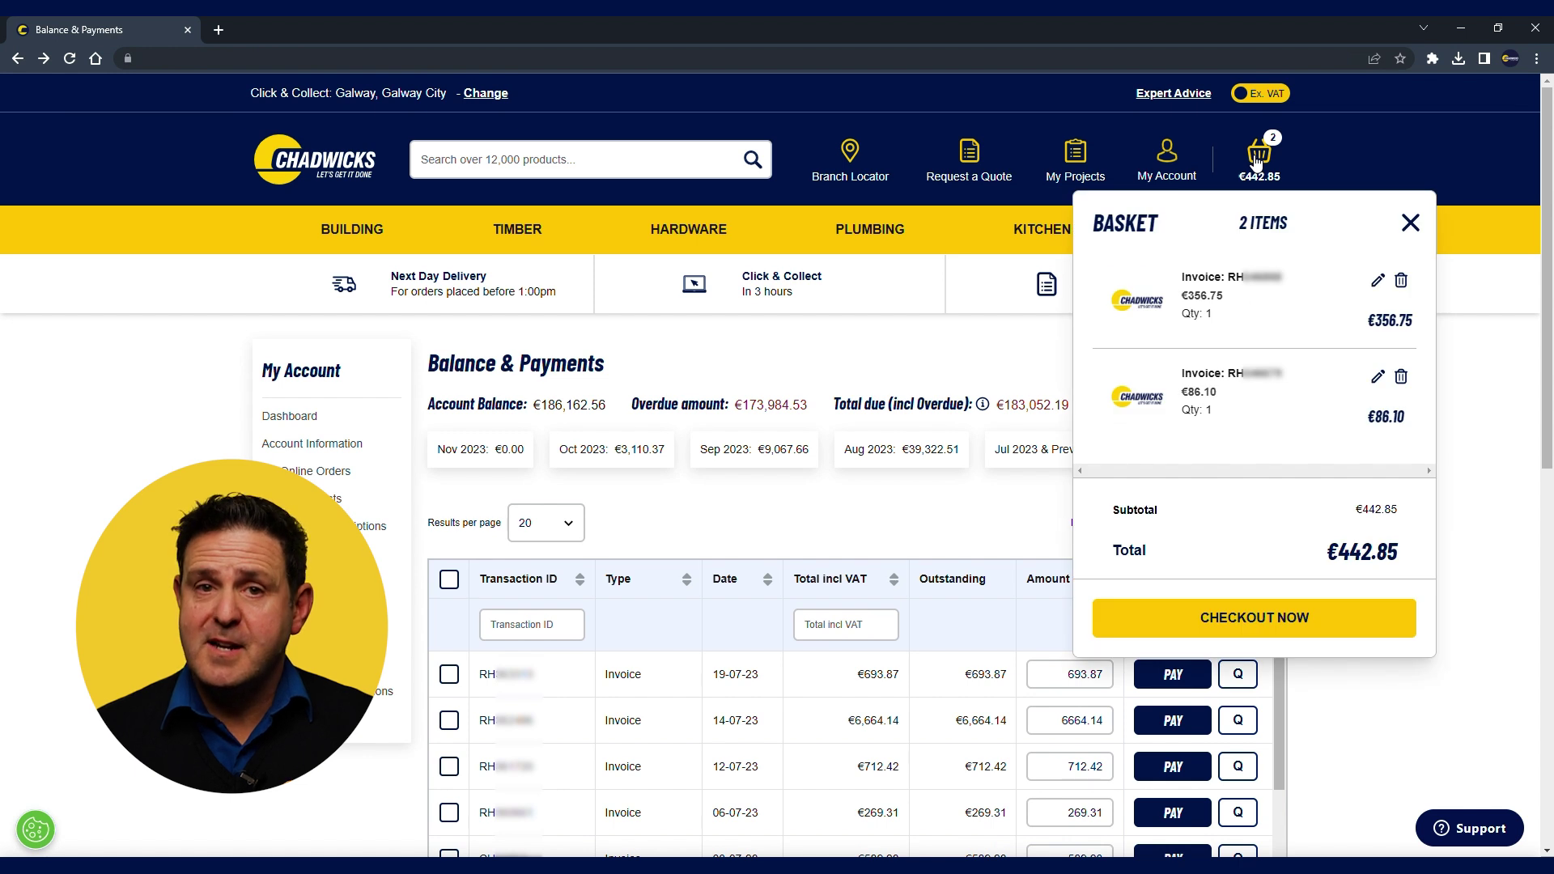
# Close the basket preview and raise a query on the €693.87 invoice.
pyautogui.click(1409, 224)
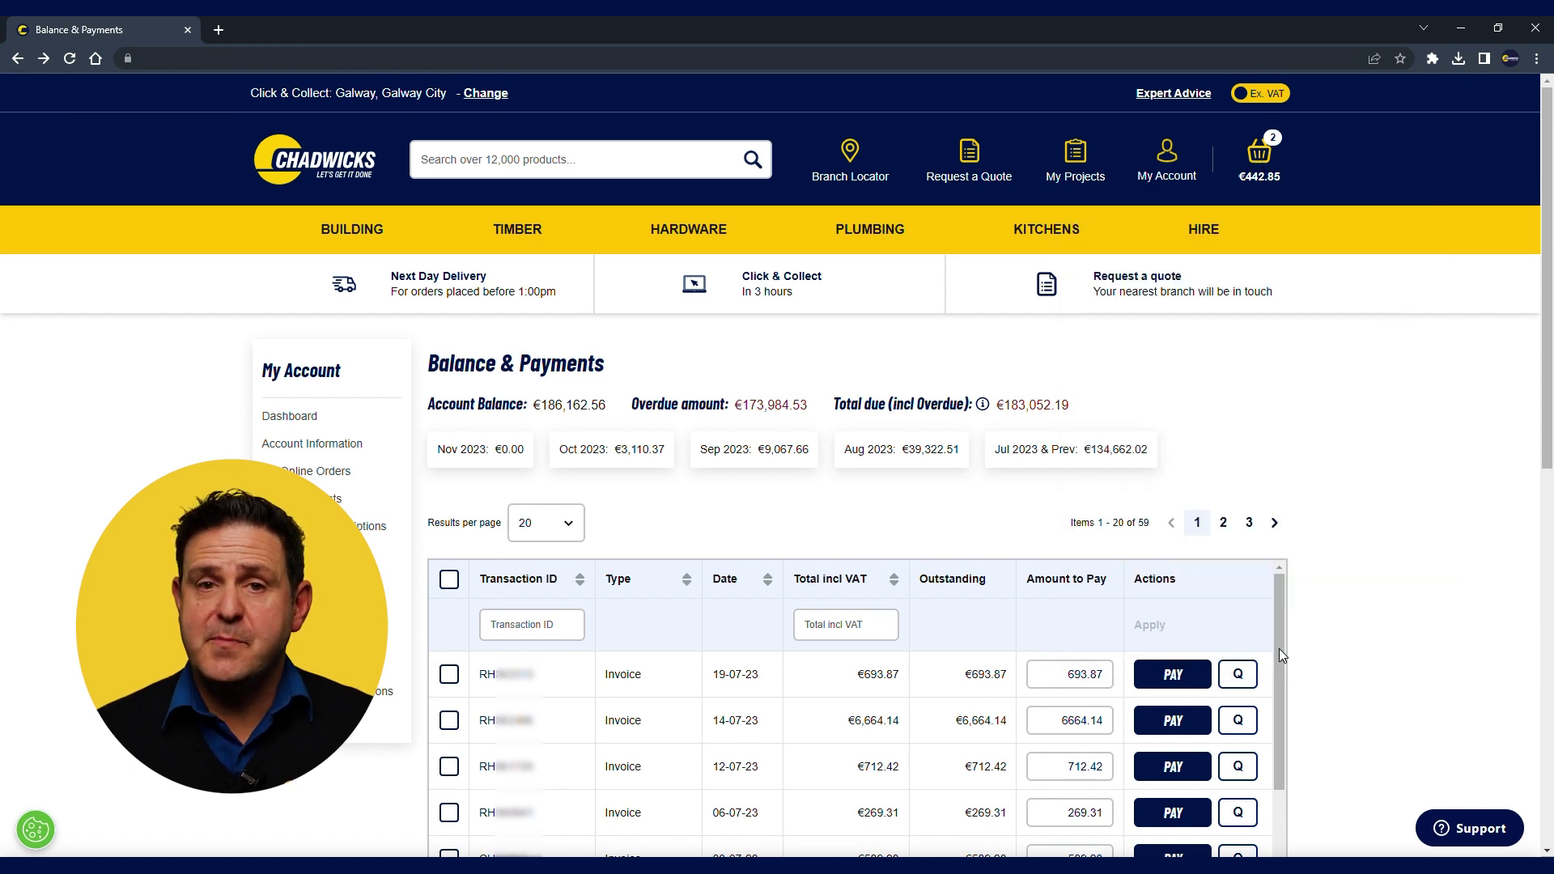
pyautogui.scroll(-2, 1334, 628)
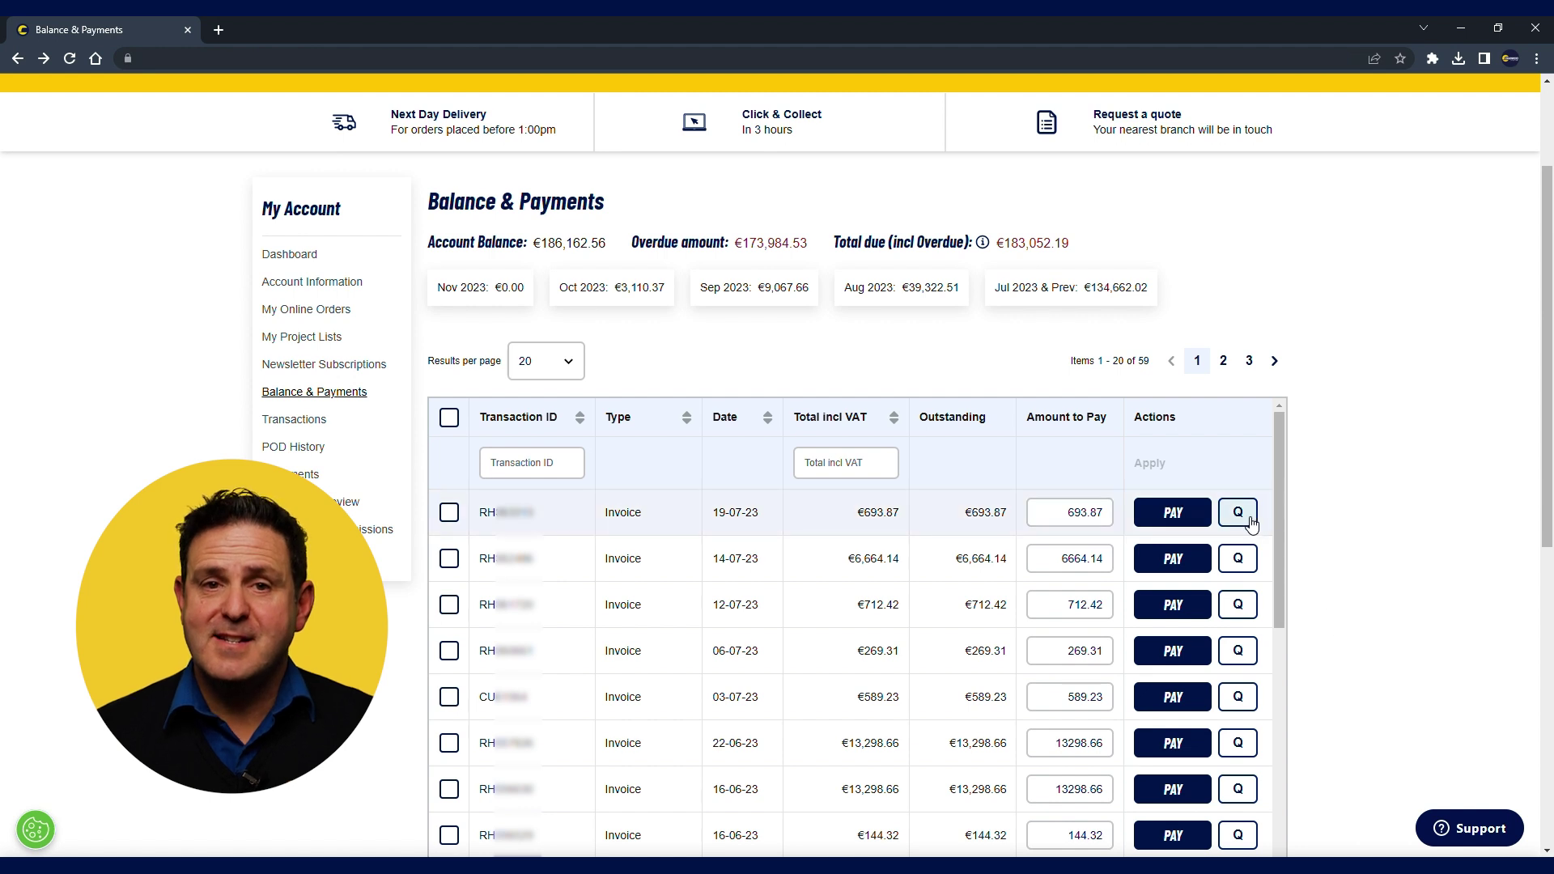
pyautogui.click(1240, 514)
# Type the query message 'This is my quer' for the €693.87 invoice.
pyautogui.click(1255, 746)
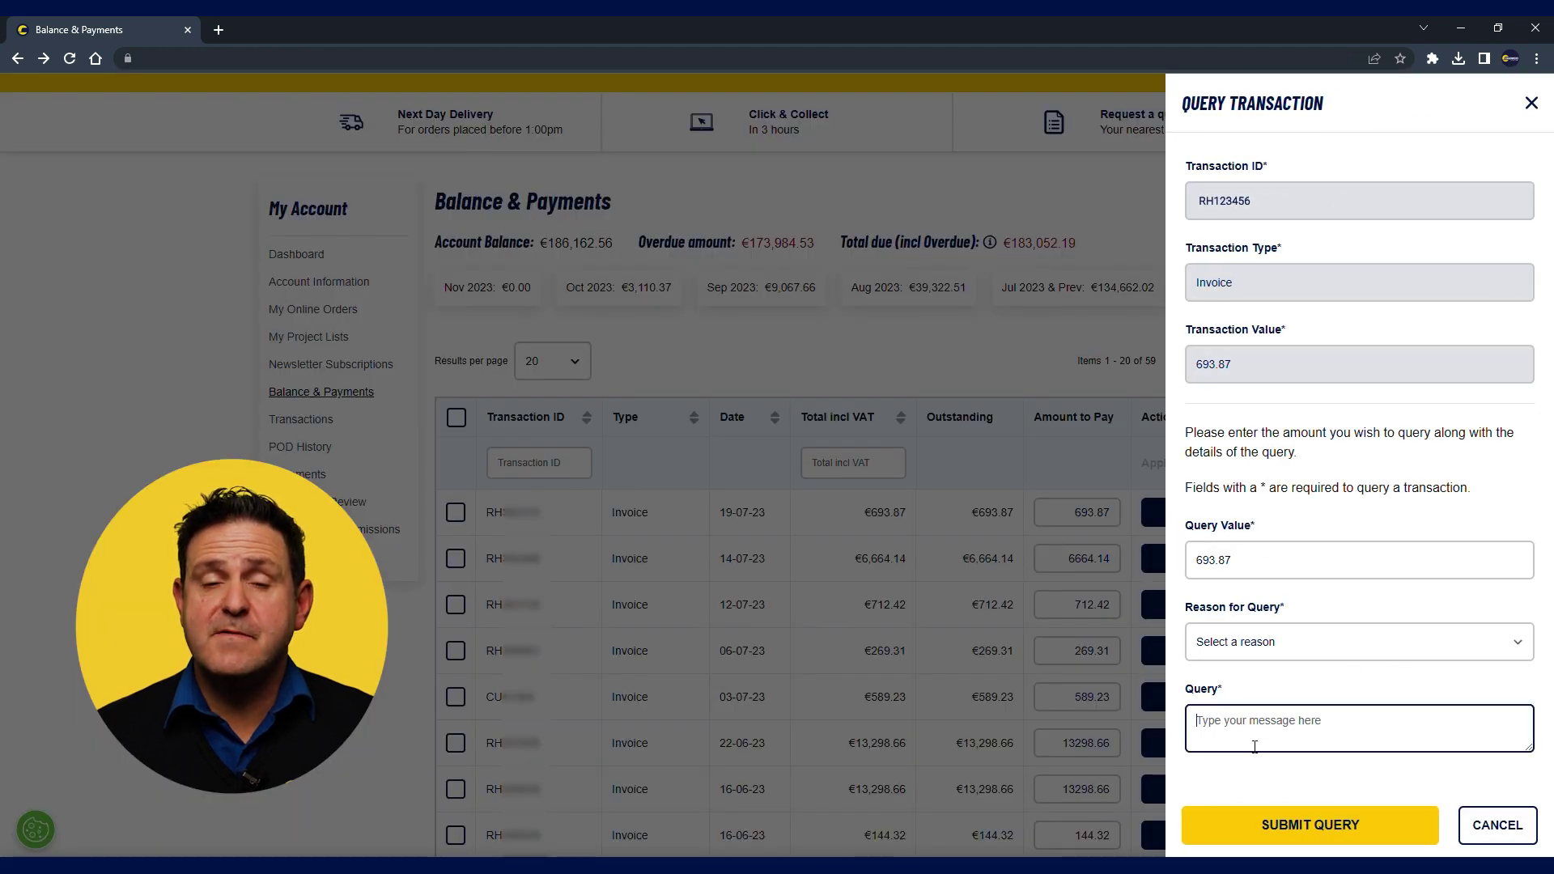
pyautogui.write('This is my')
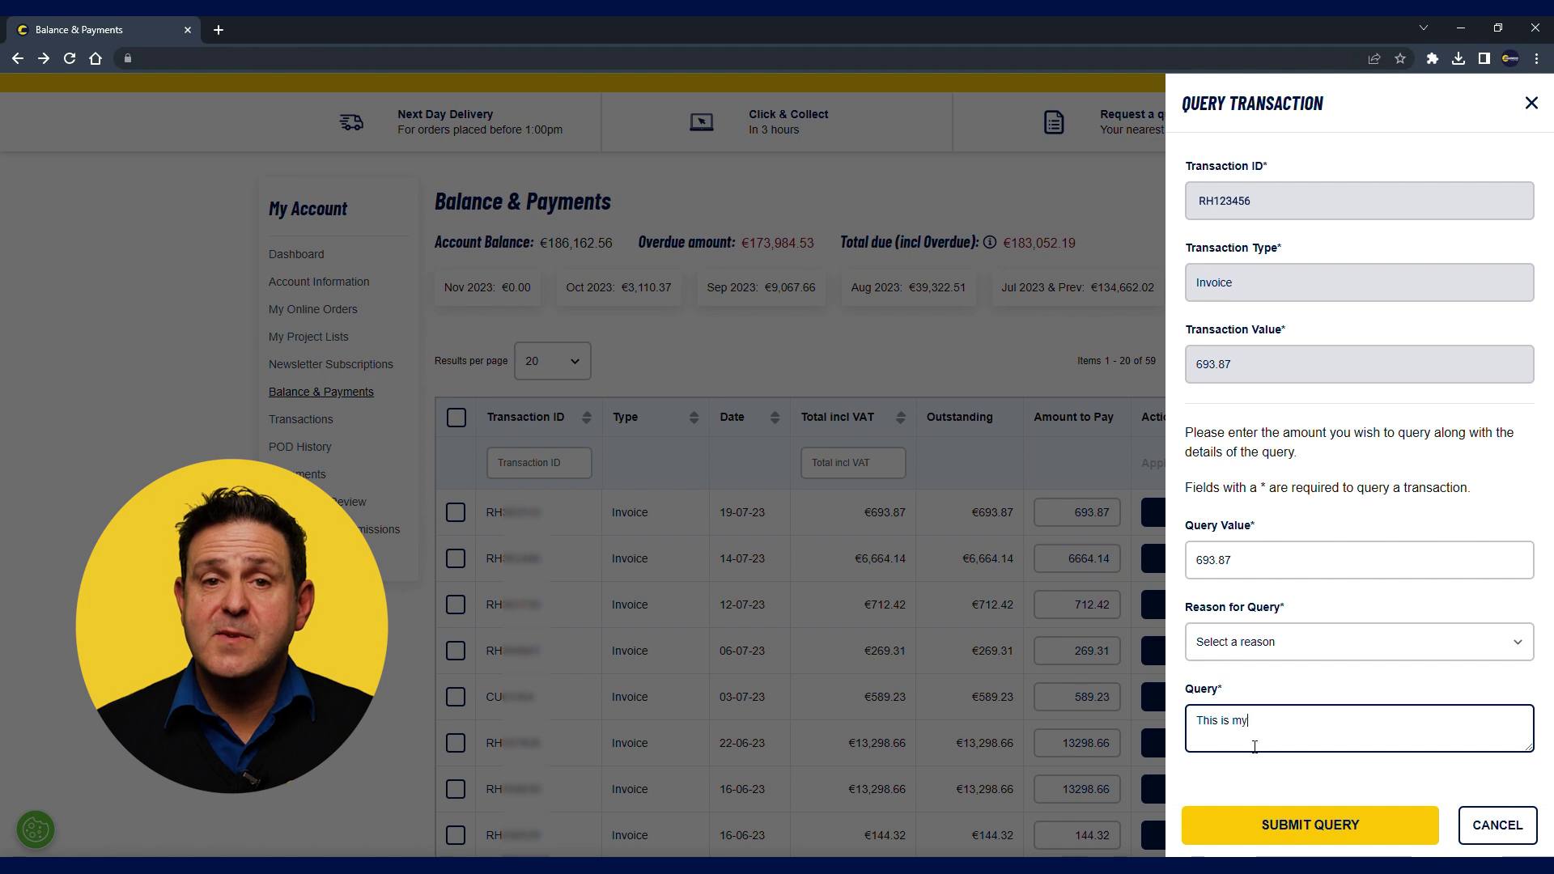
pyautogui.write(' quer')
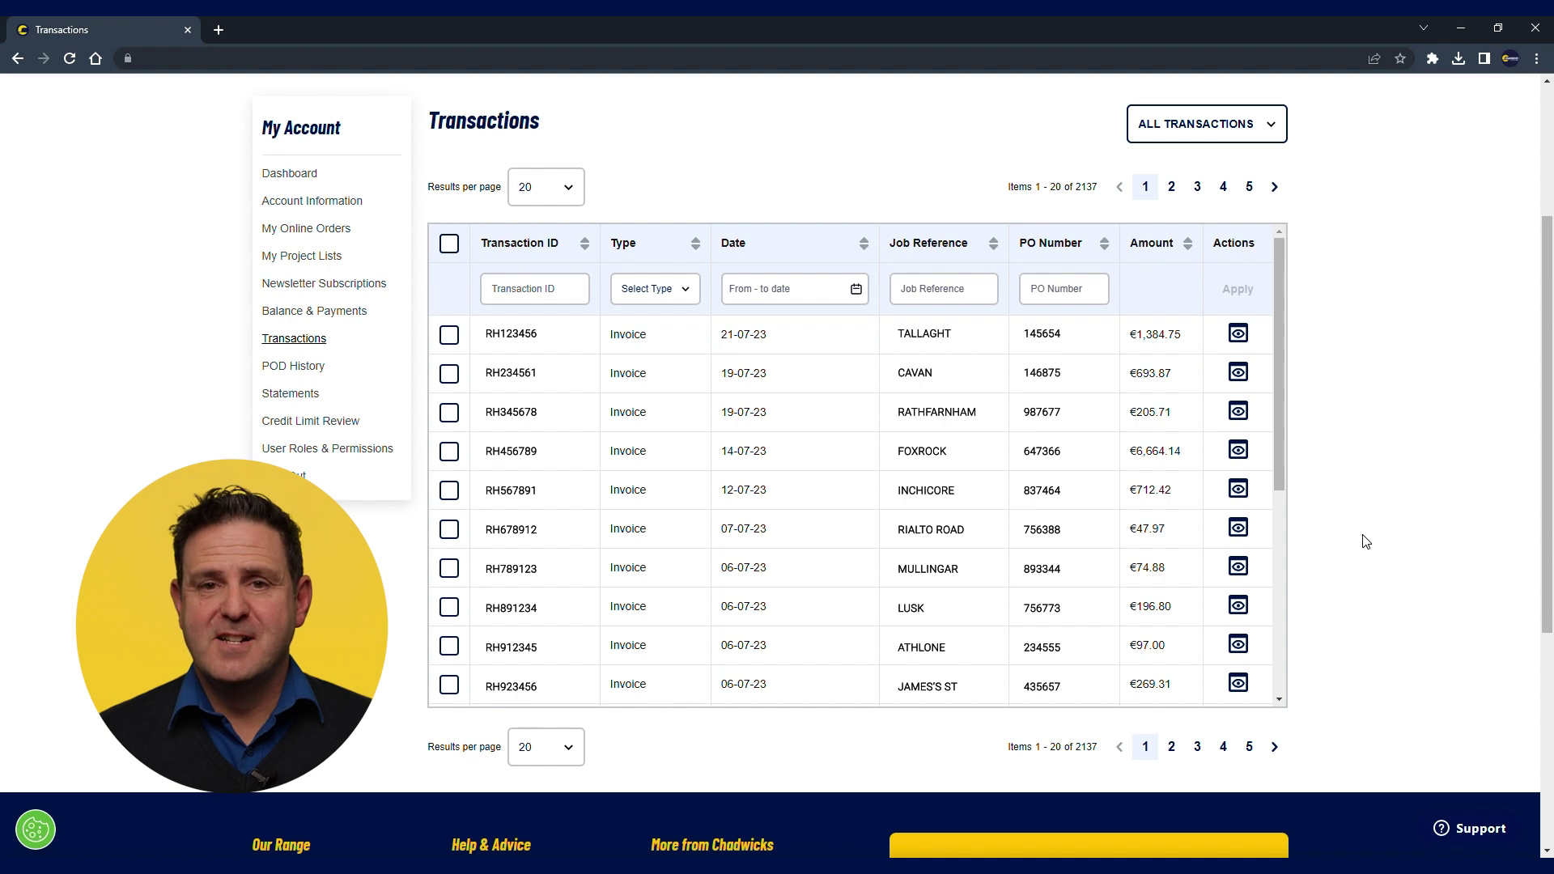
# Filter transactions to the date range 01/07/2023–31/07/2023.
pyautogui.click(858, 291)
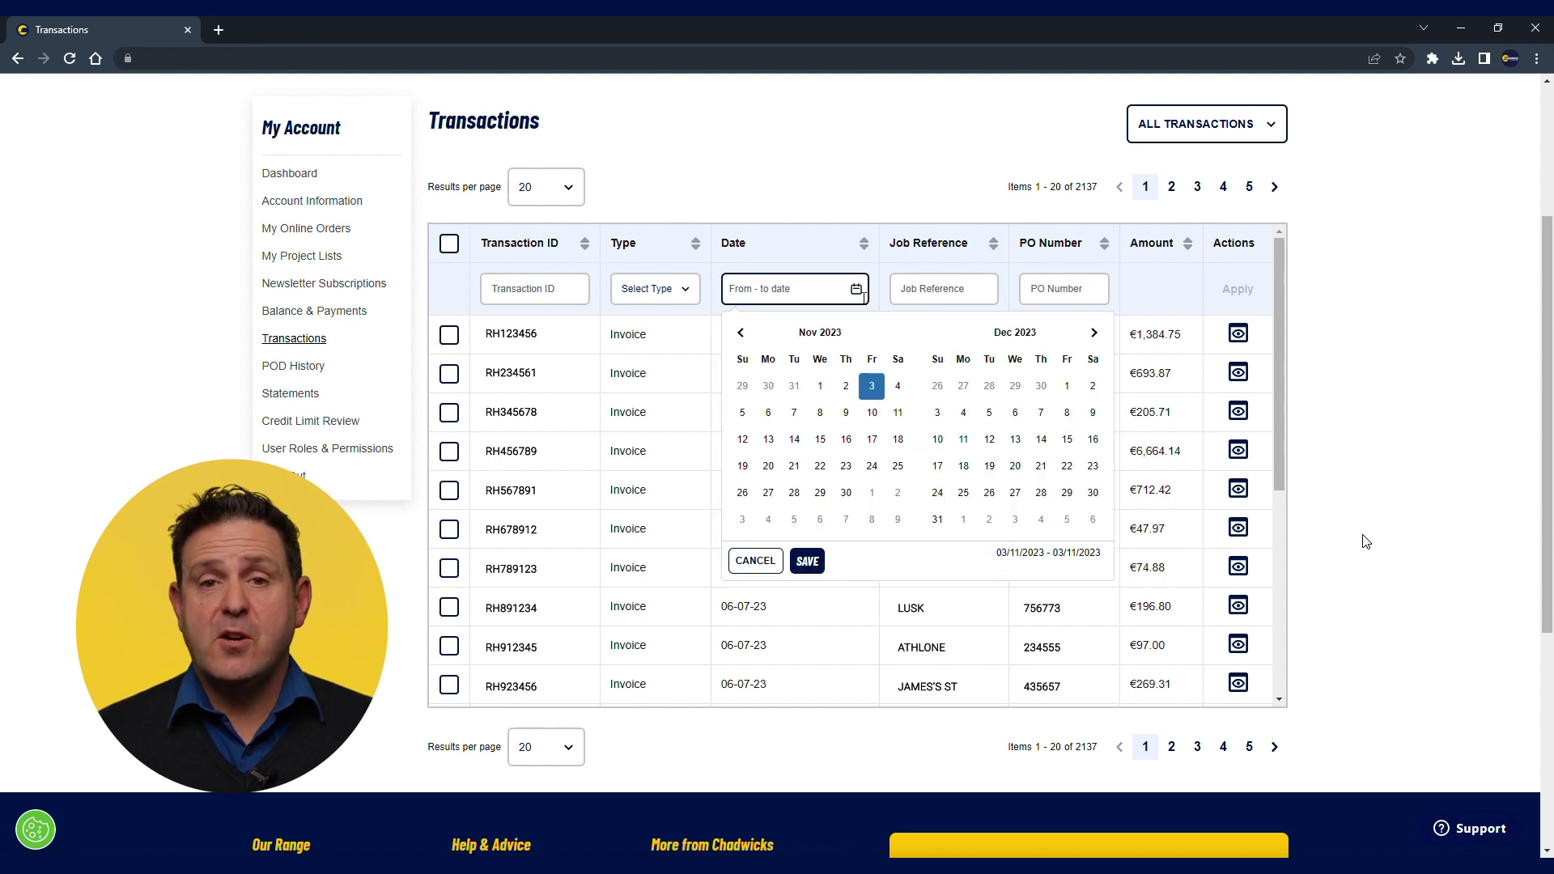
pyautogui.click(740, 333)
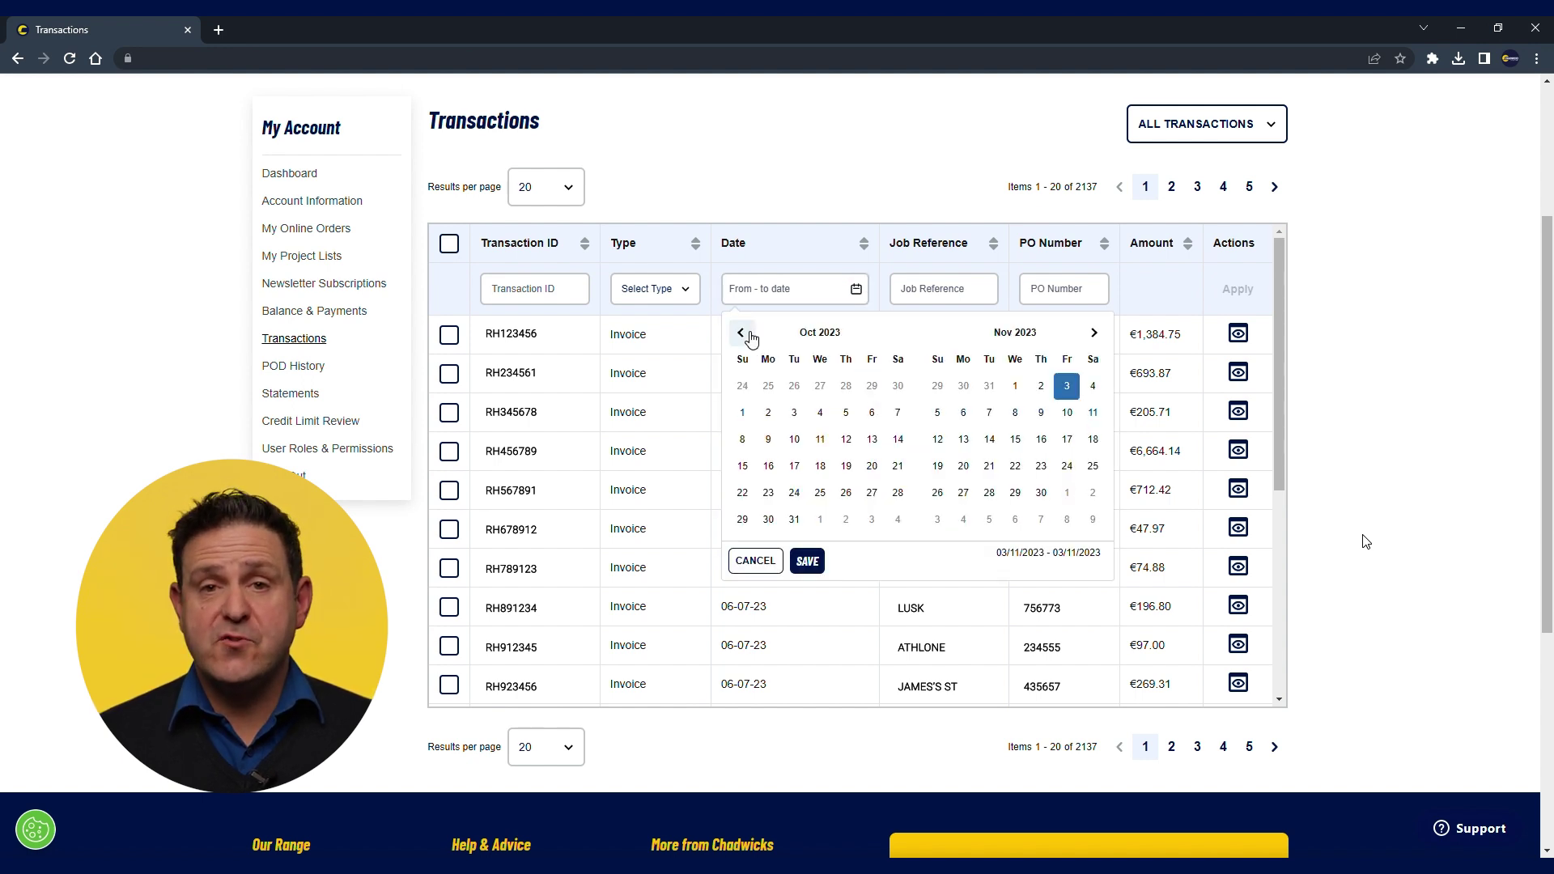
pyautogui.click(741, 333)
pyautogui.click(740, 333)
pyautogui.click(741, 333)
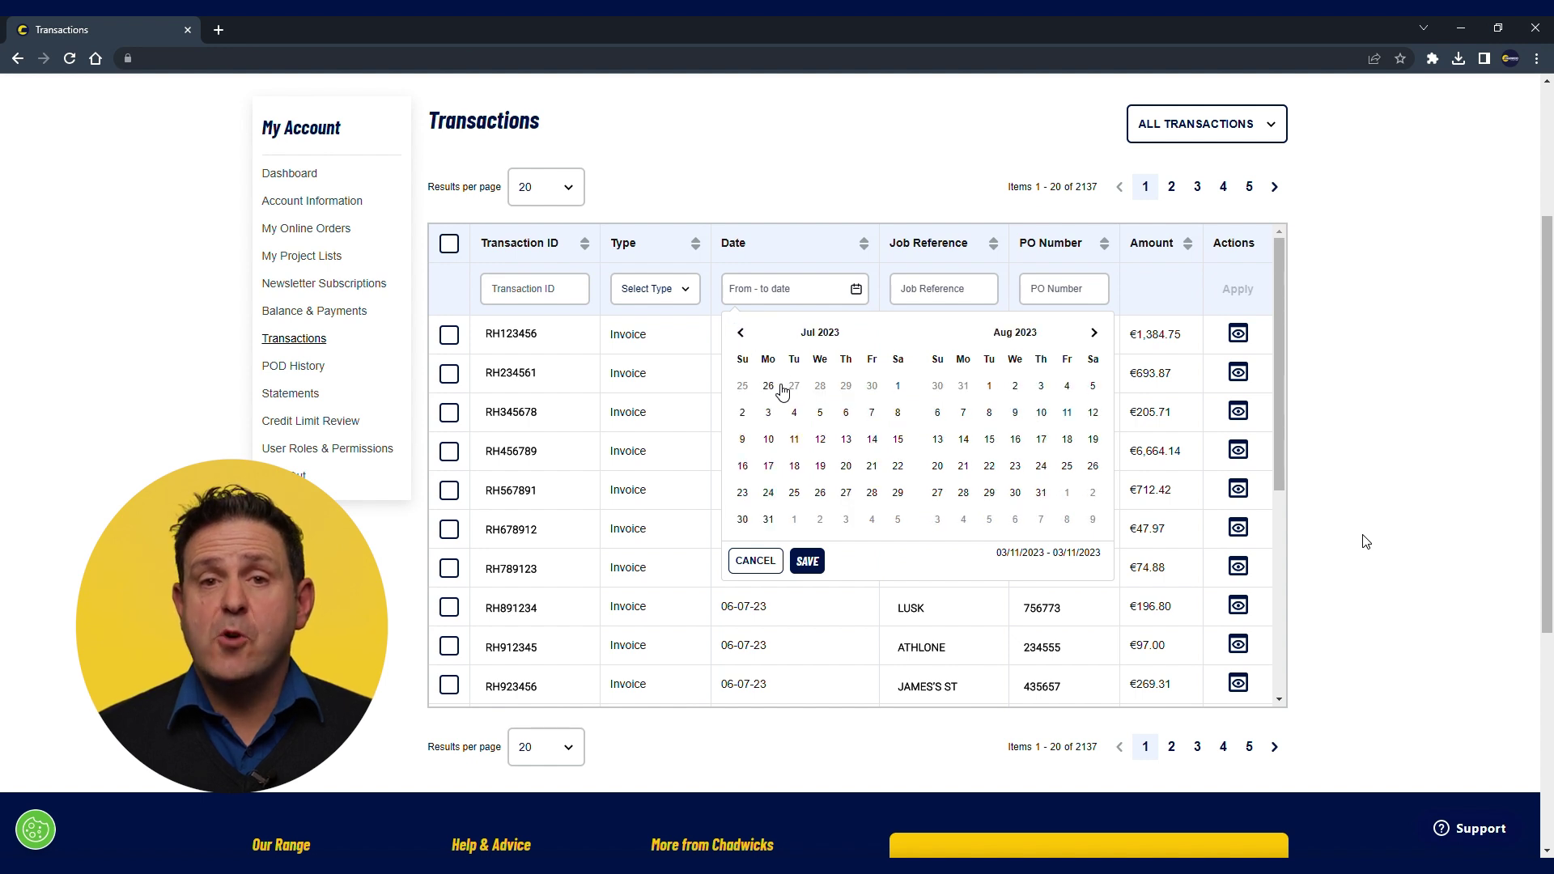
pyautogui.click(898, 386)
pyautogui.click(768, 519)
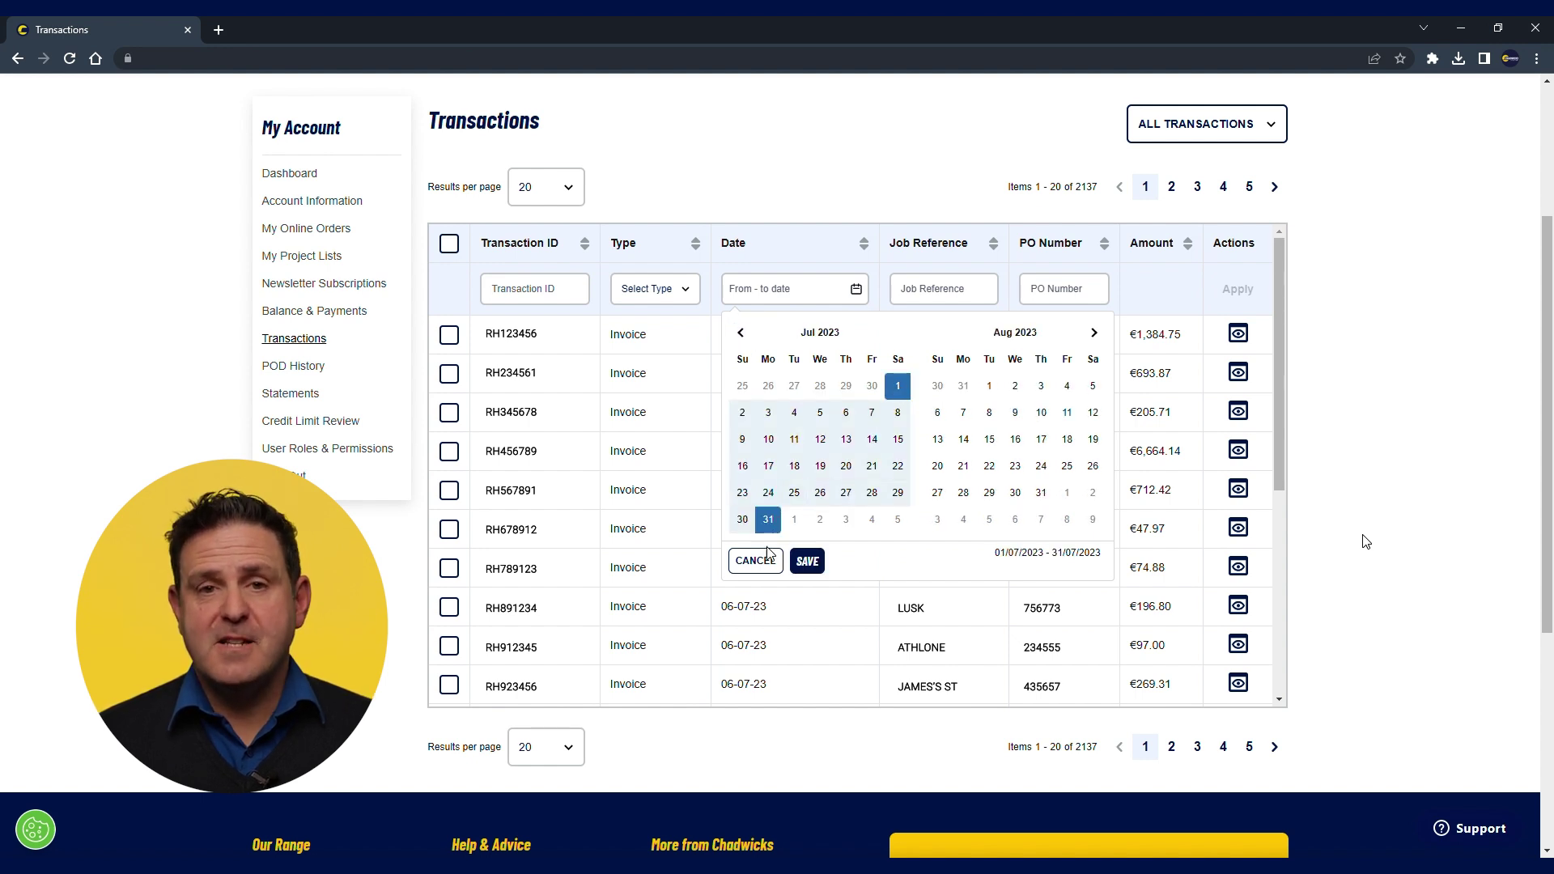
pyautogui.click(807, 561)
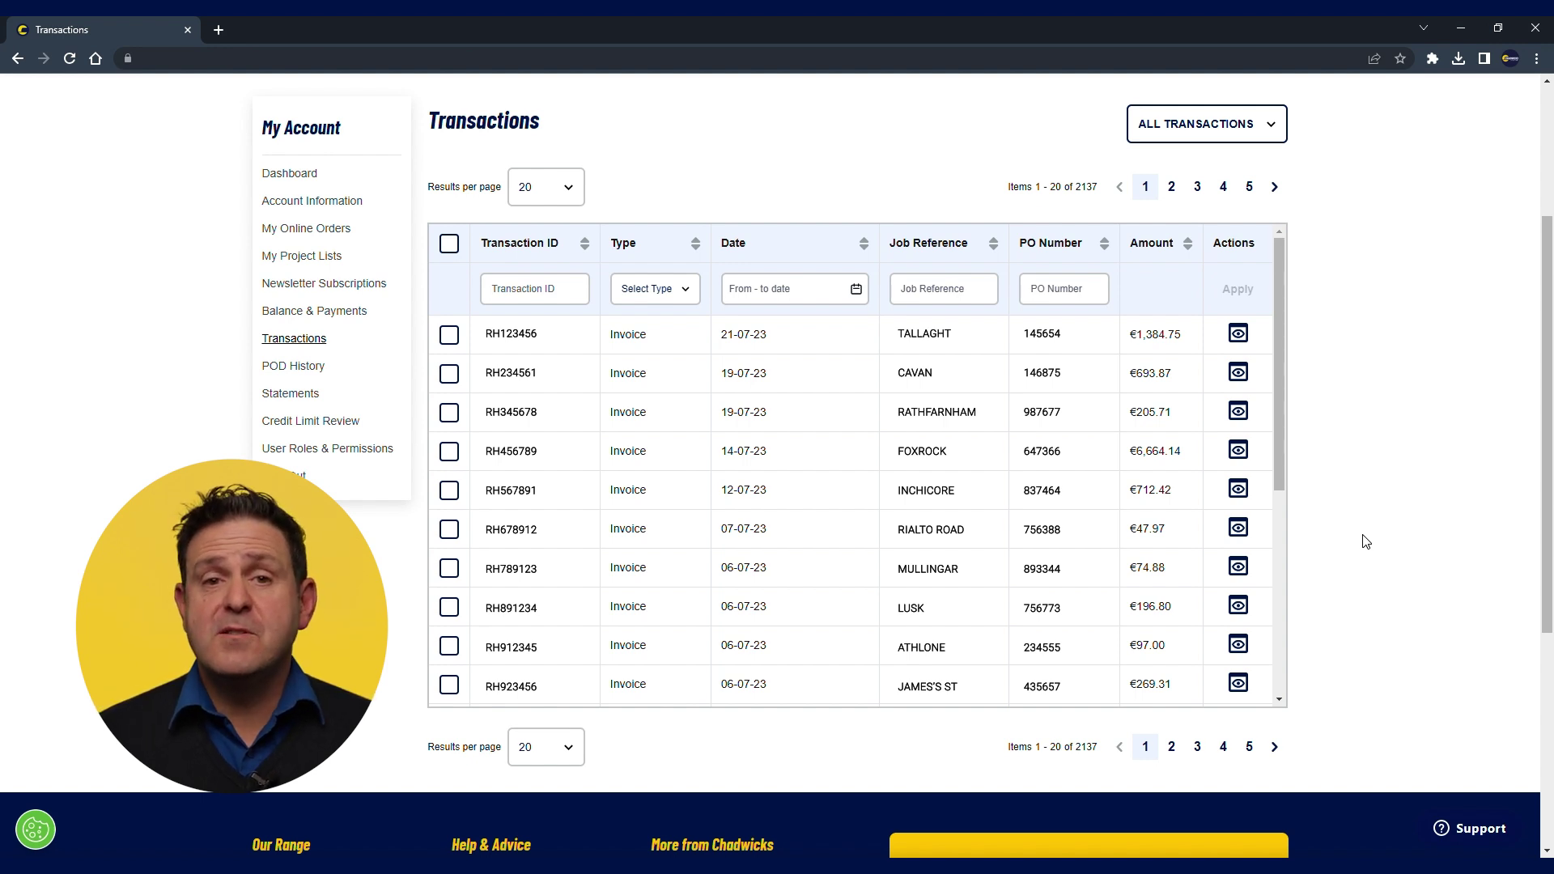
# Filter by job reference 'raheny' and select all listed transactions.
pyautogui.click(925, 291)
pyautogui.write('raheny')
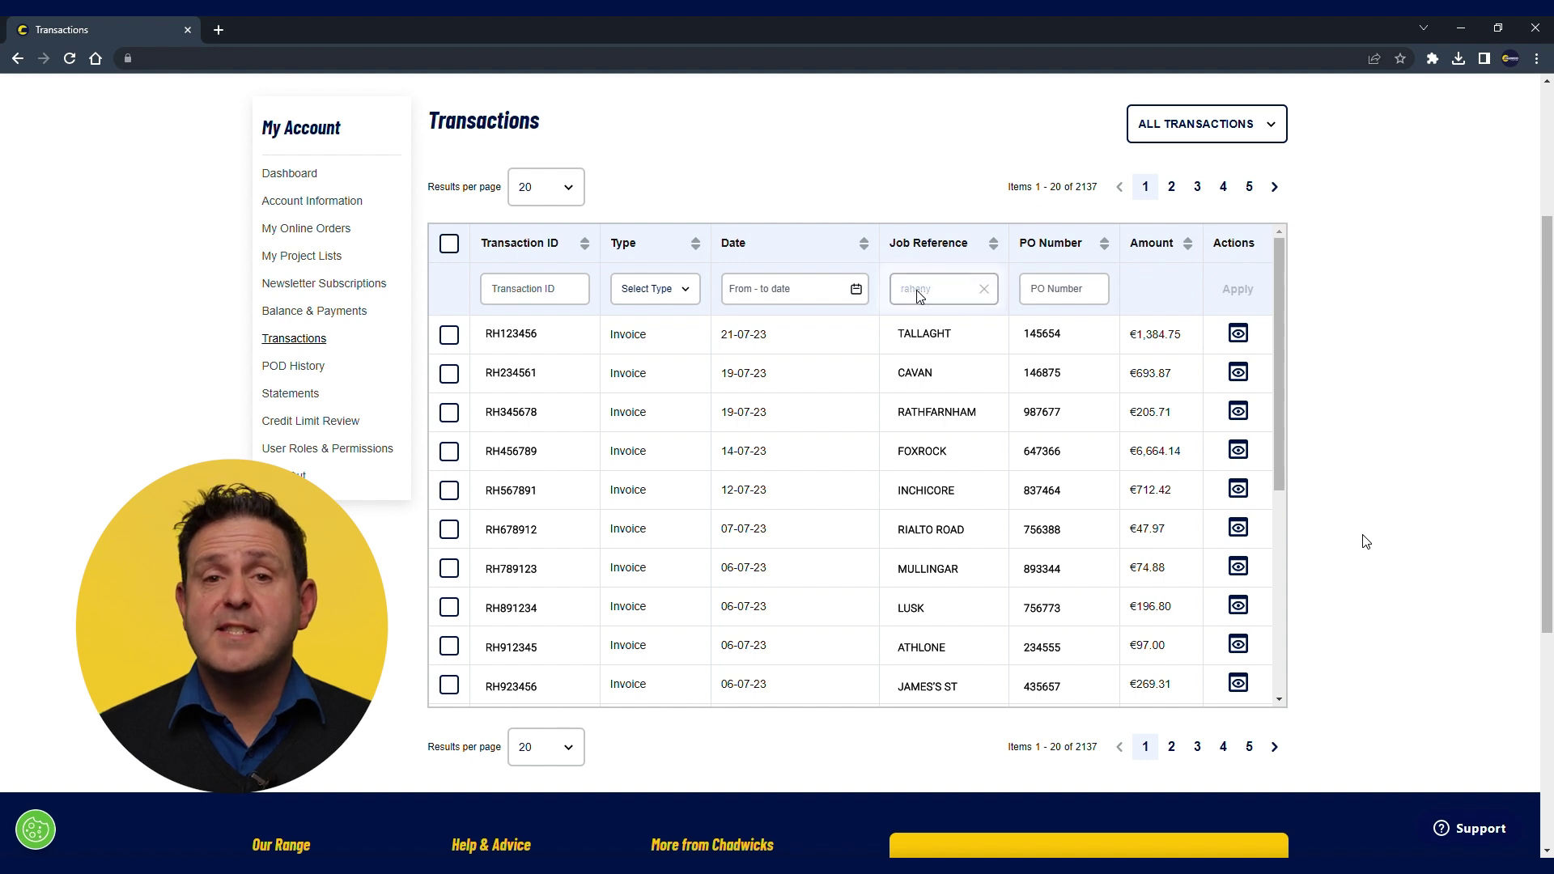
pyautogui.click(920, 296)
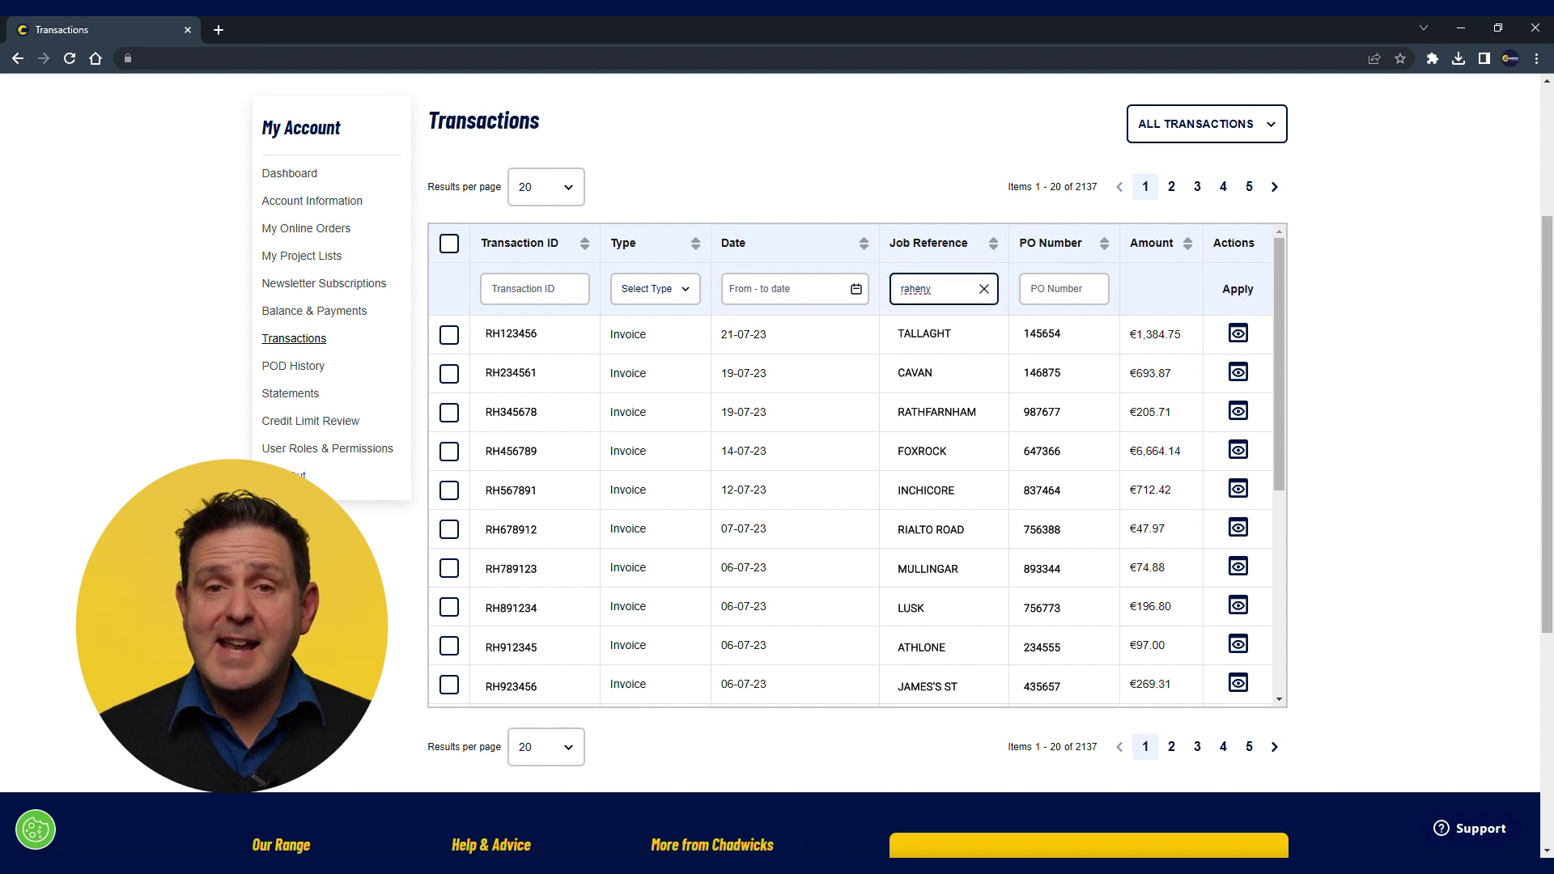
pyautogui.press('Return')
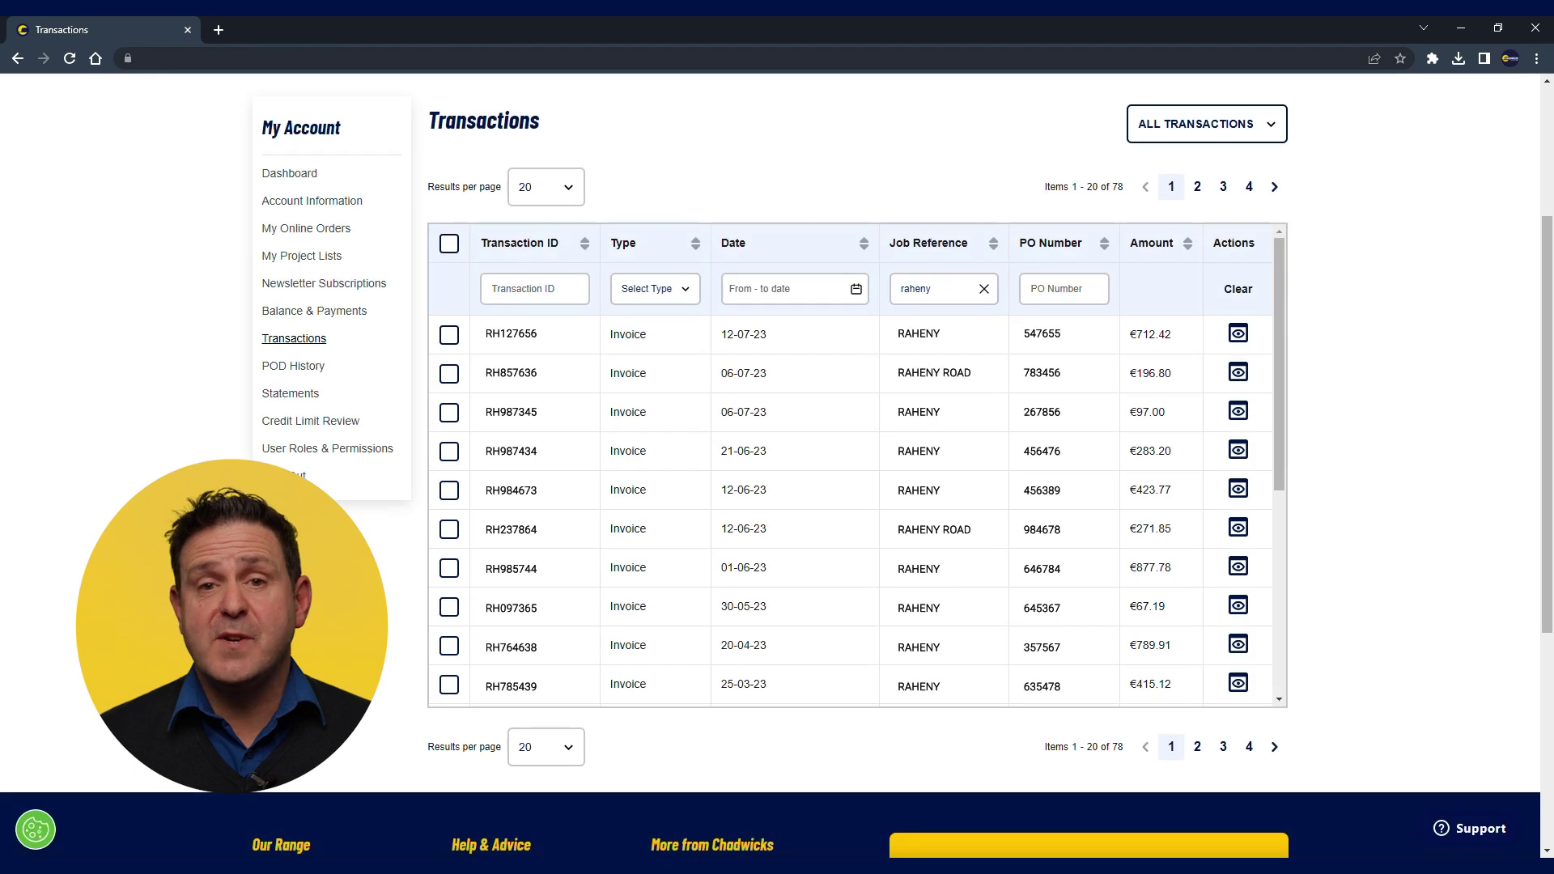
pyautogui.click(452, 245)
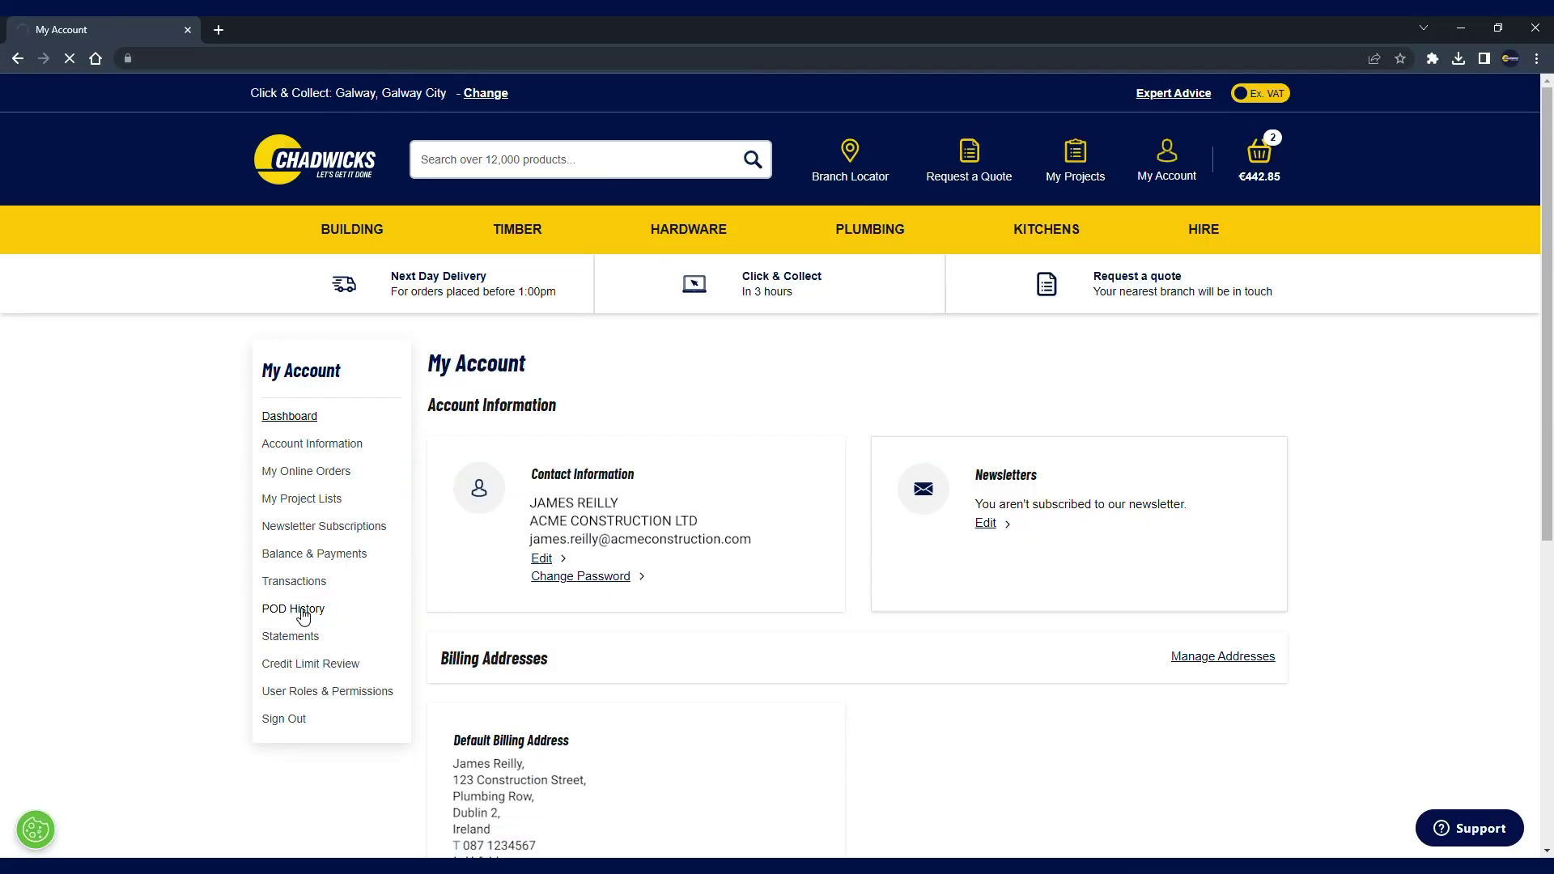
# Open the POD History page and scroll down through it.
pyautogui.click(302, 609)
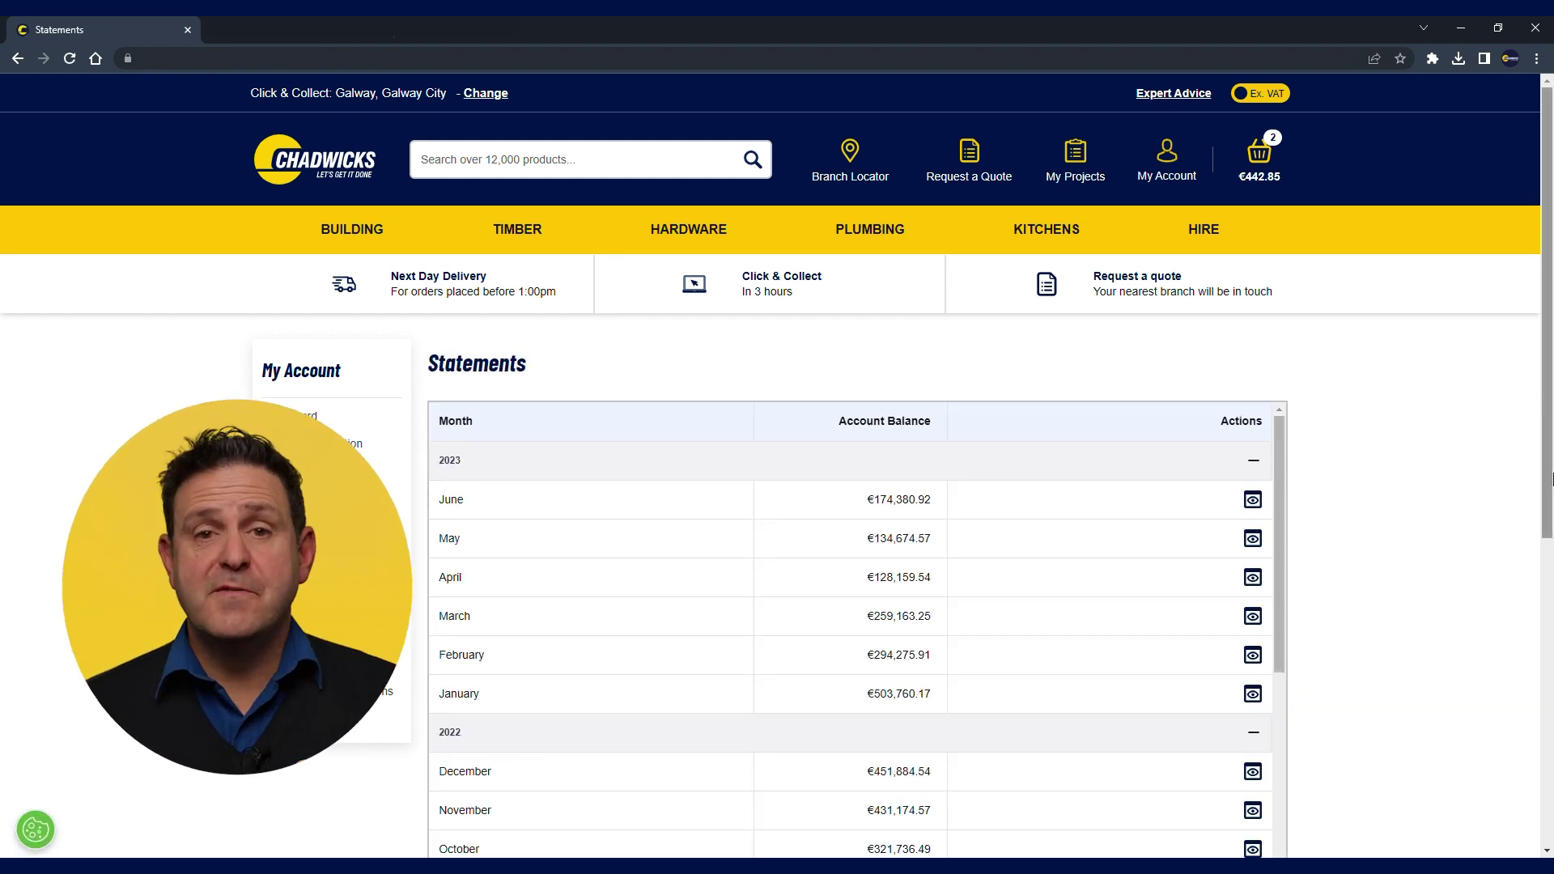
pyautogui.scroll(-1, 1415, 486)
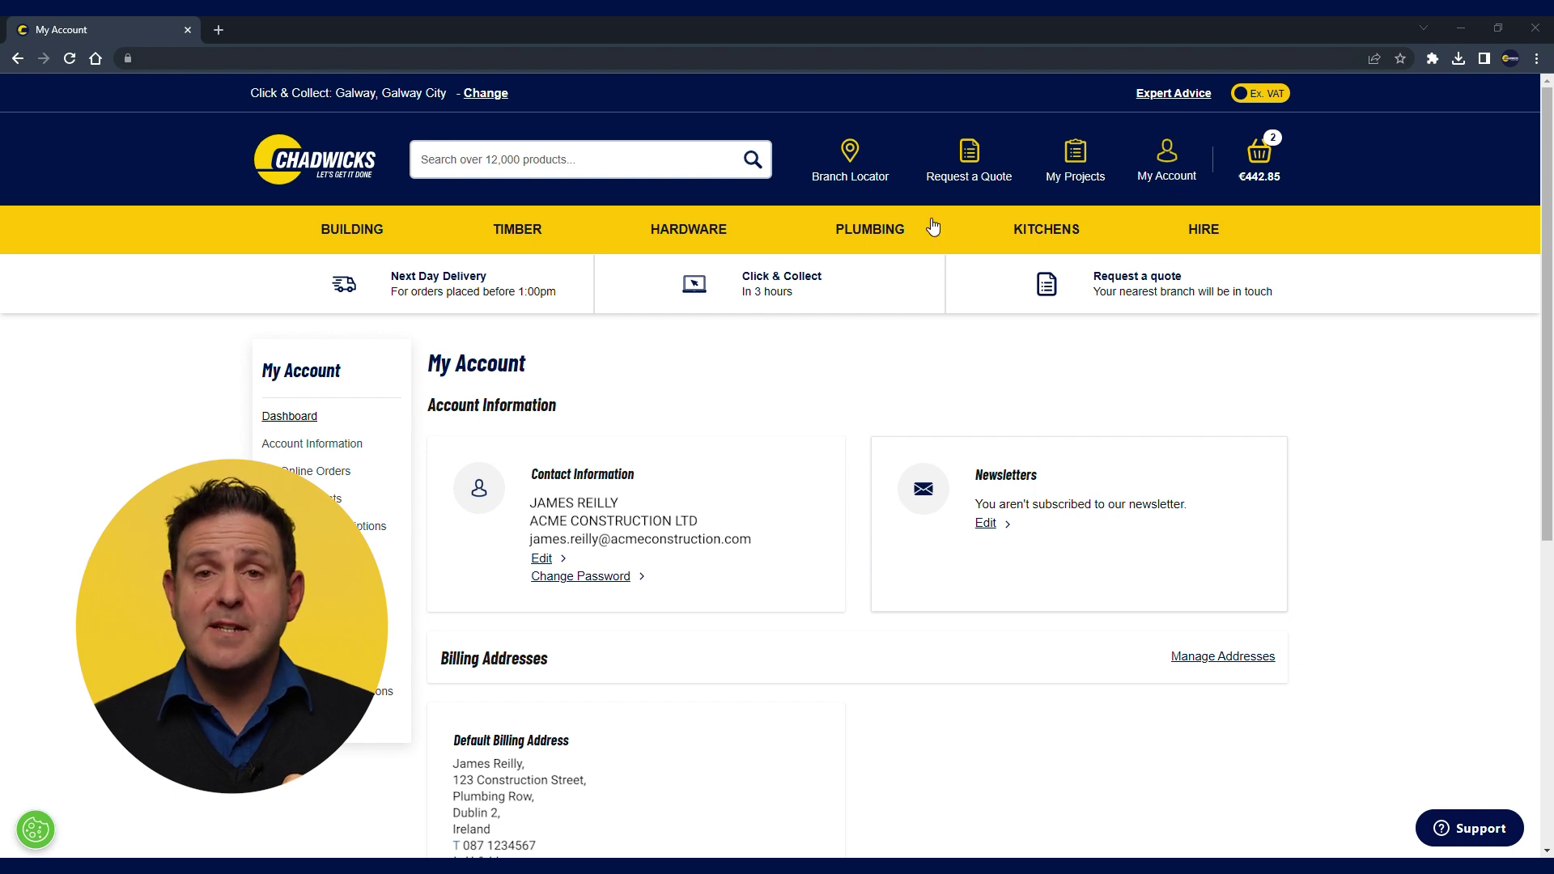
# Search for item 23850 to view the Velux Roof Window product page and price.
pyautogui.click(450, 160)
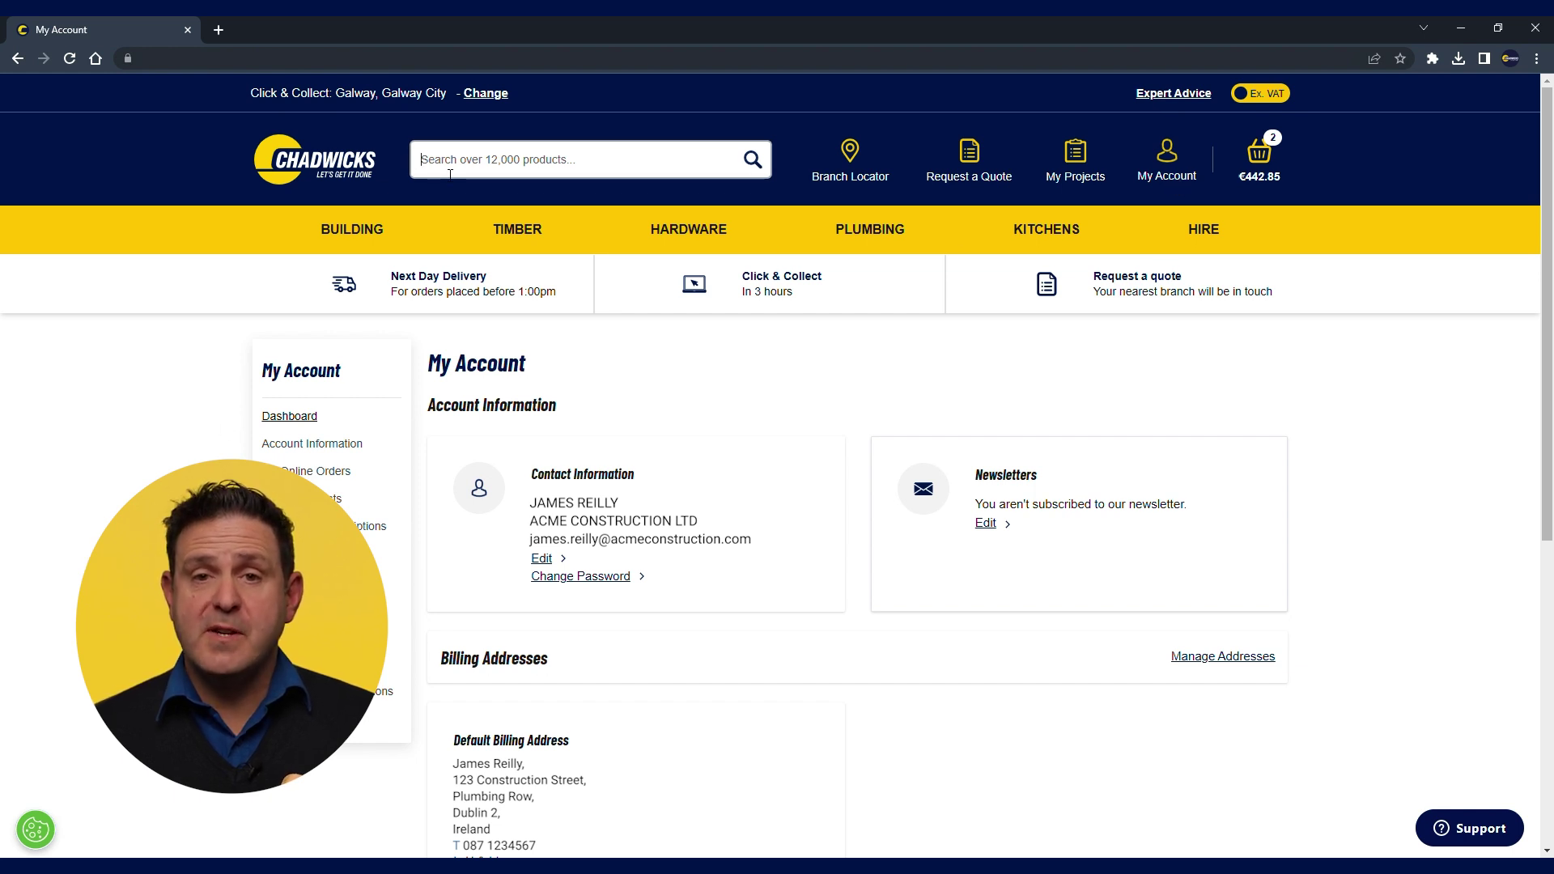
pyautogui.write('23850')
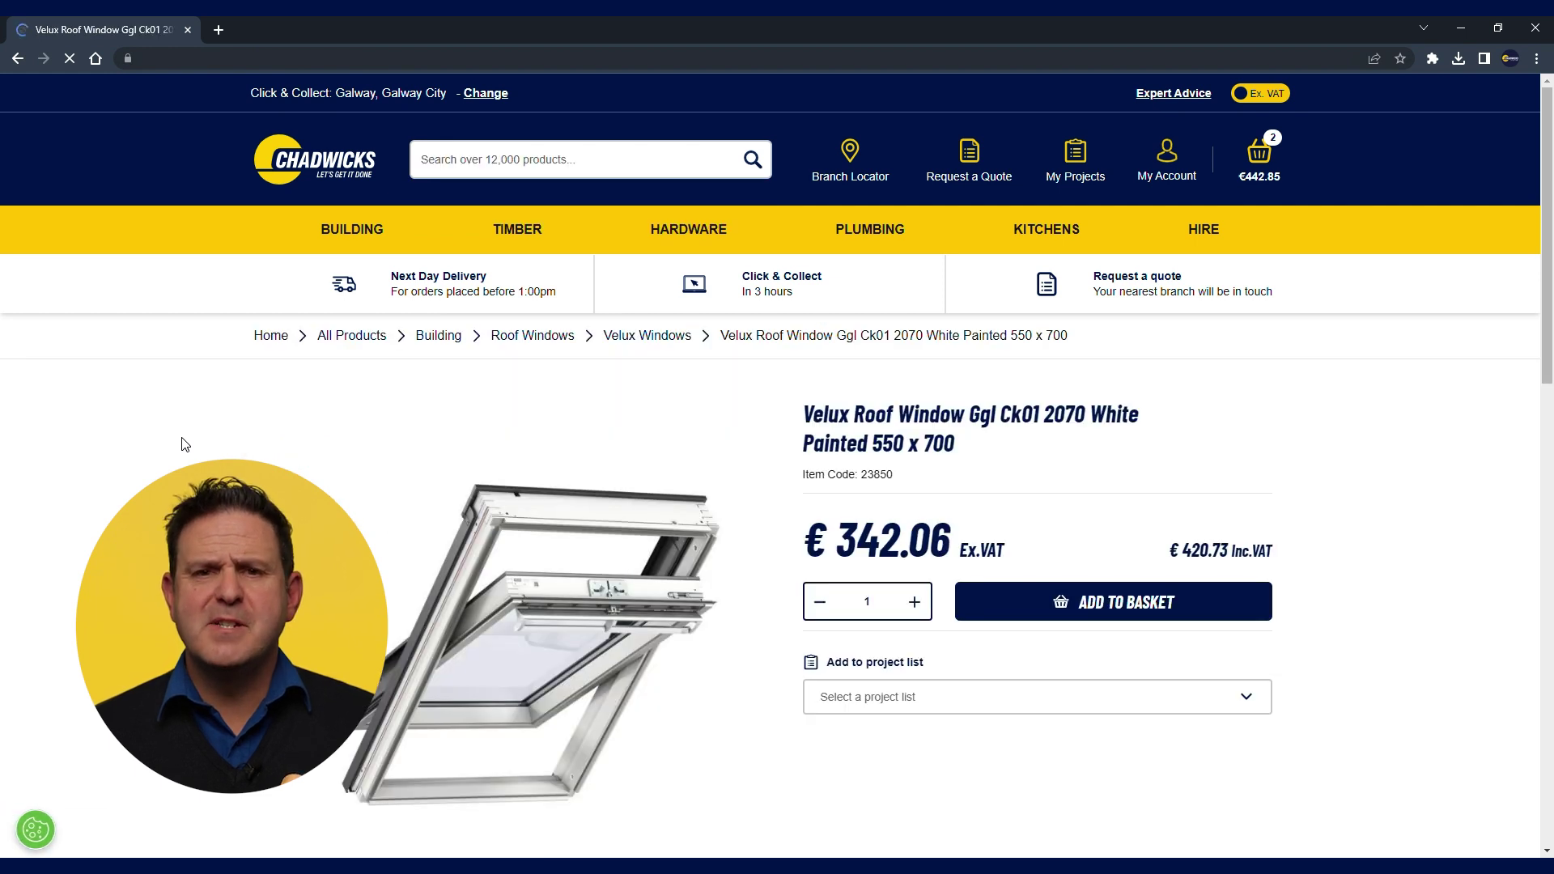
pyautogui.scroll(-1, 184, 443)
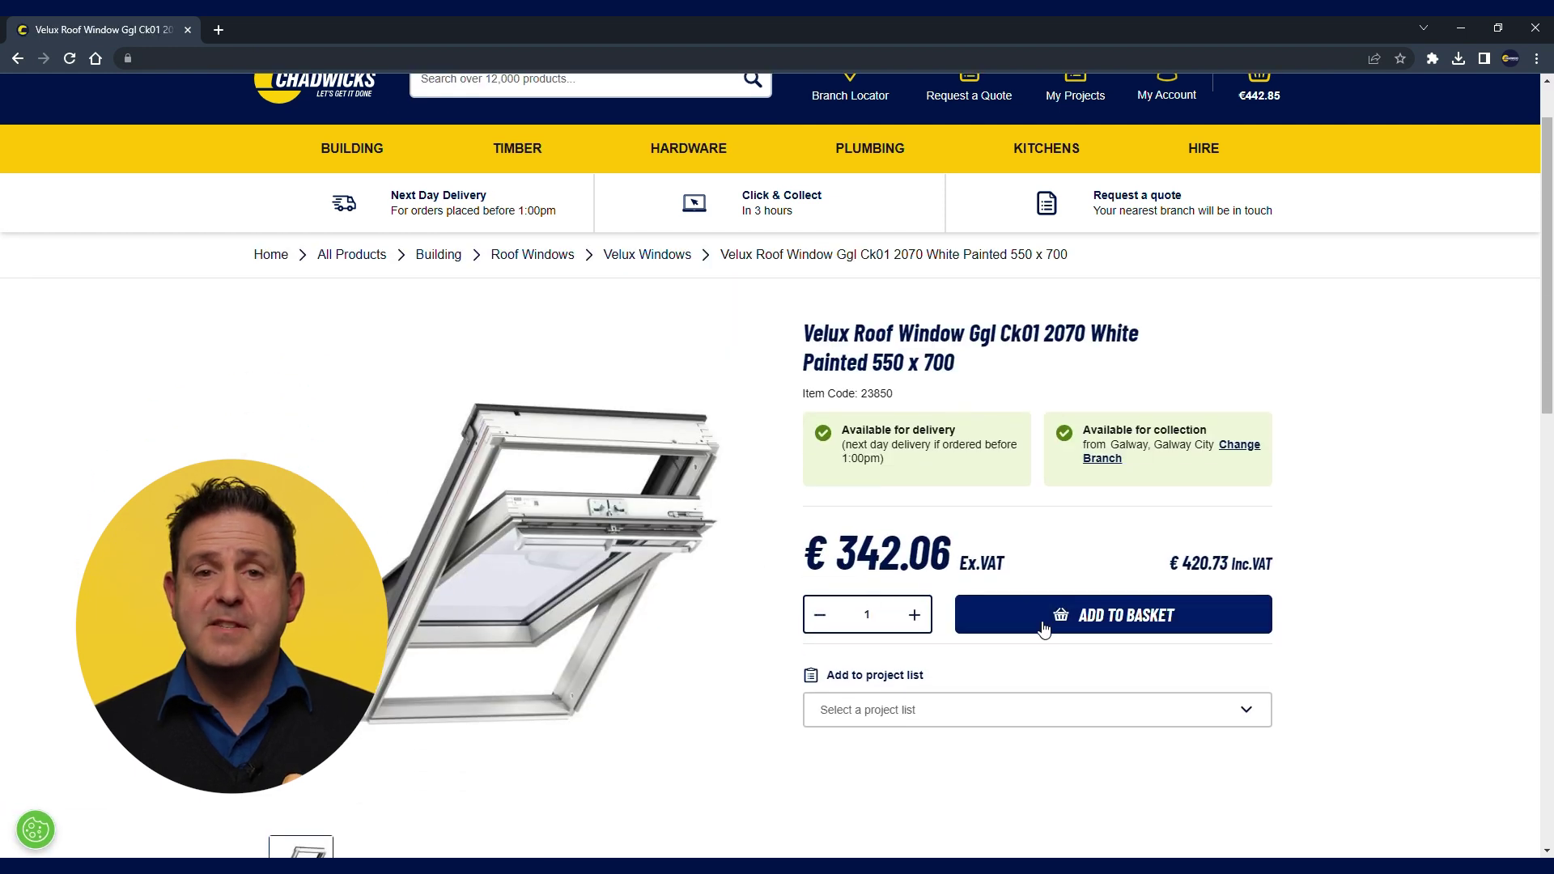